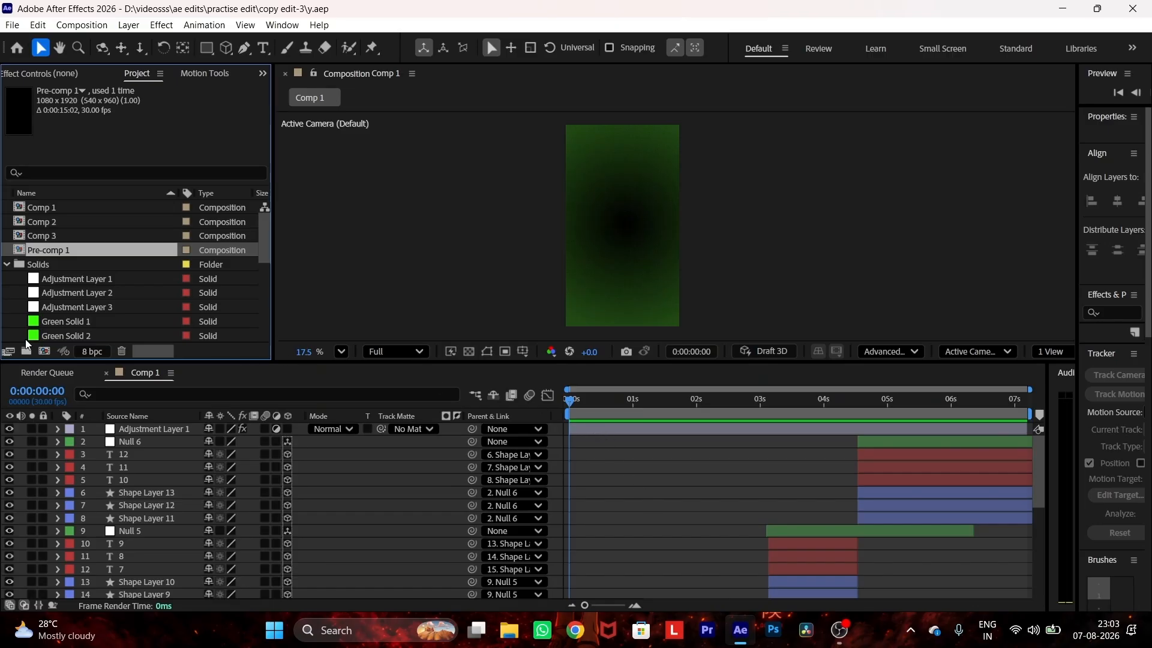
Step: Create a 1080x1920, 30 fps composition lasting 0:00:15:02 and add a comp-sized green solid to it
{"action": "left_click", "coordinate": [46, 352]}
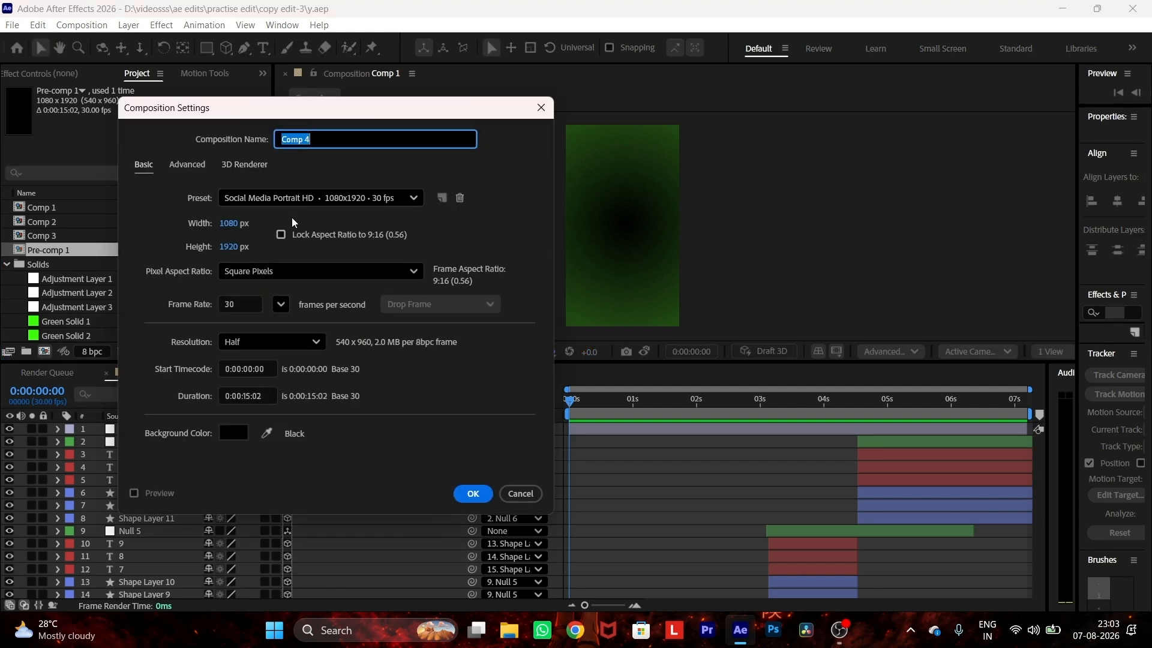
{"action": "left_click", "coordinate": [471, 493]}
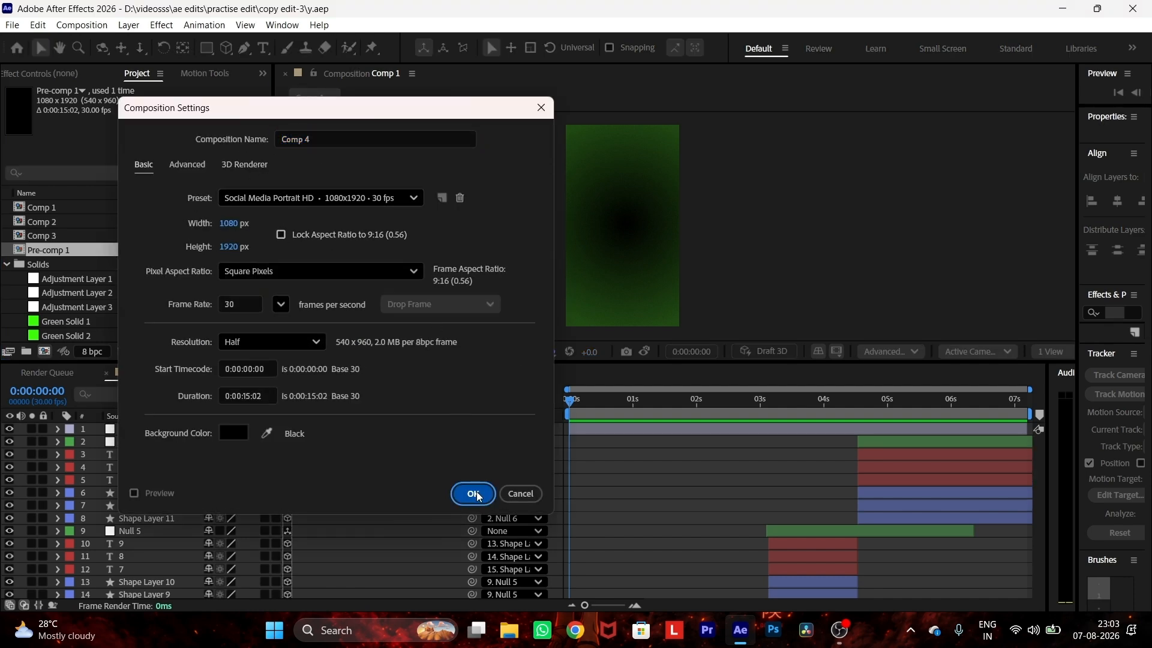
{"action": "right_click", "coordinate": [479, 497]}
{"action": "mouse_move", "coordinate": [336, 300]}
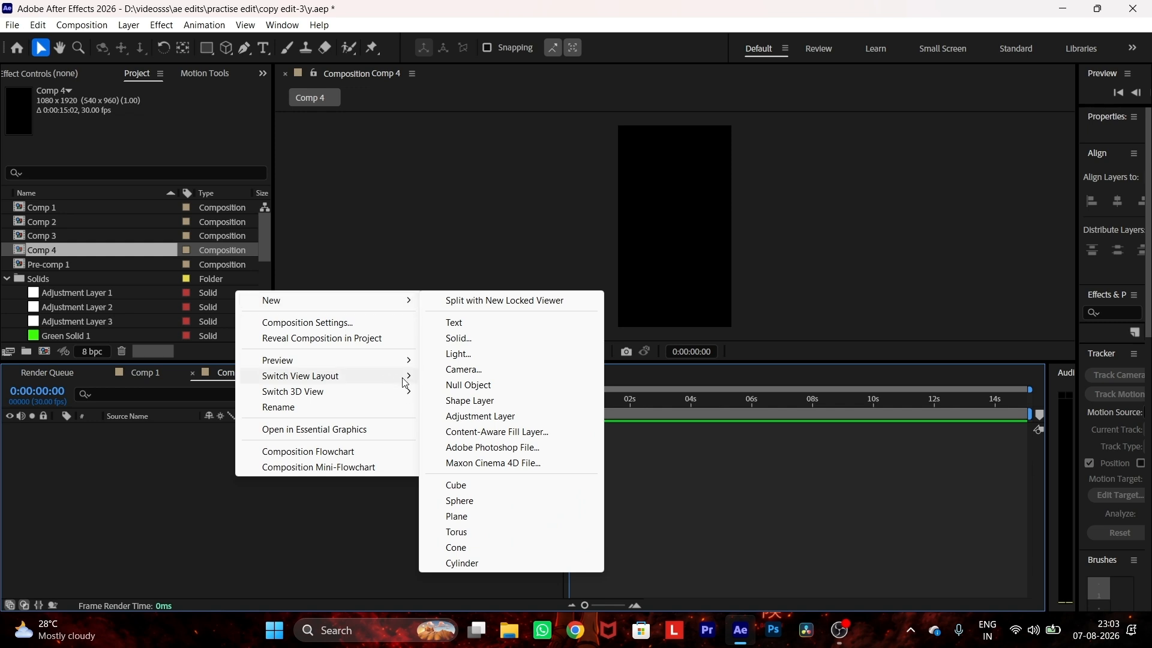
{"action": "left_click", "coordinate": [459, 339]}
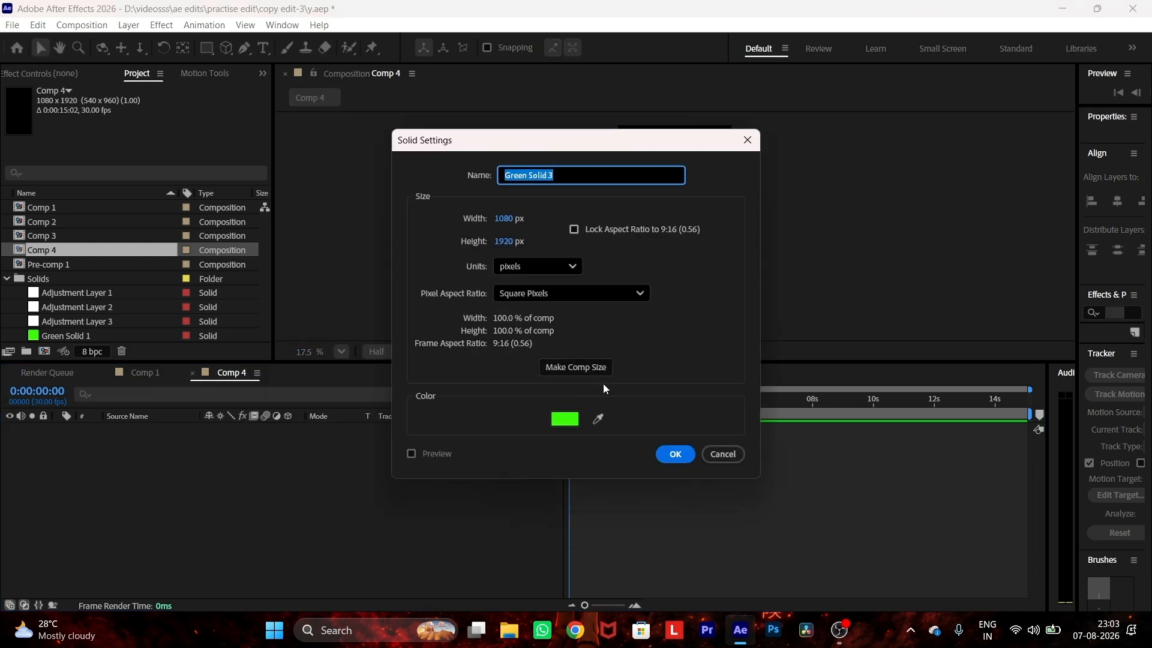
{"action": "left_click", "coordinate": [668, 453]}
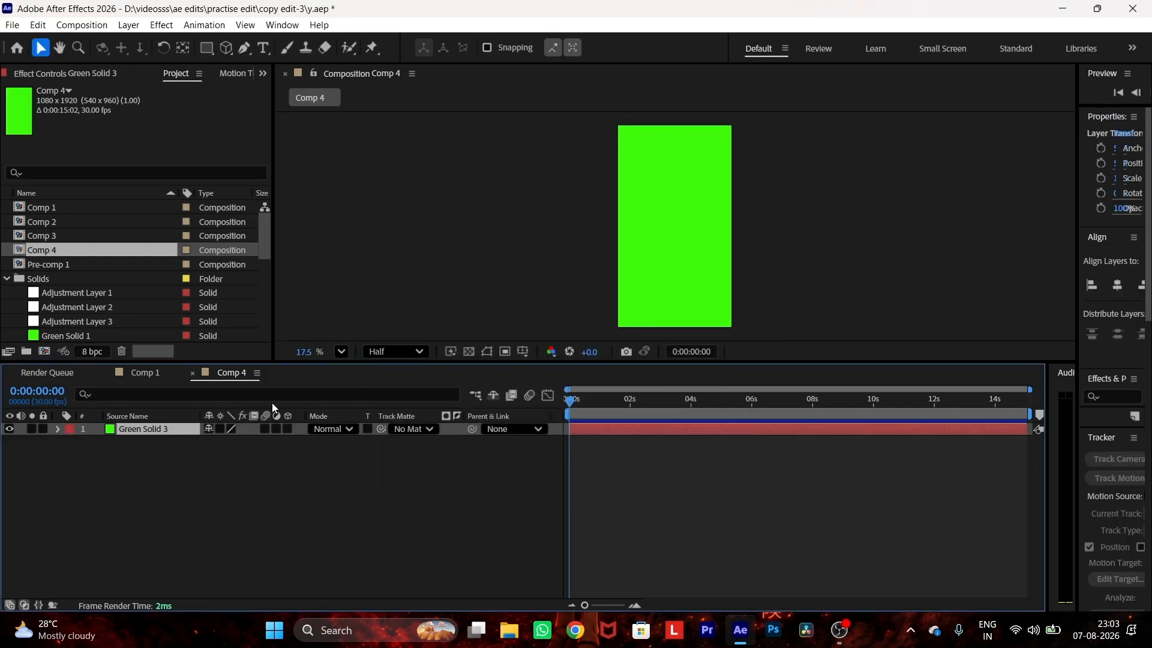
Step: Apply the Gradient Ramp effect to the green solid
{"action": "key", "text": "ctrl+space"}
{"action": "type", "text": "gra"}
{"action": "key", "text": "Down"}
{"action": "key", "text": "Return"}
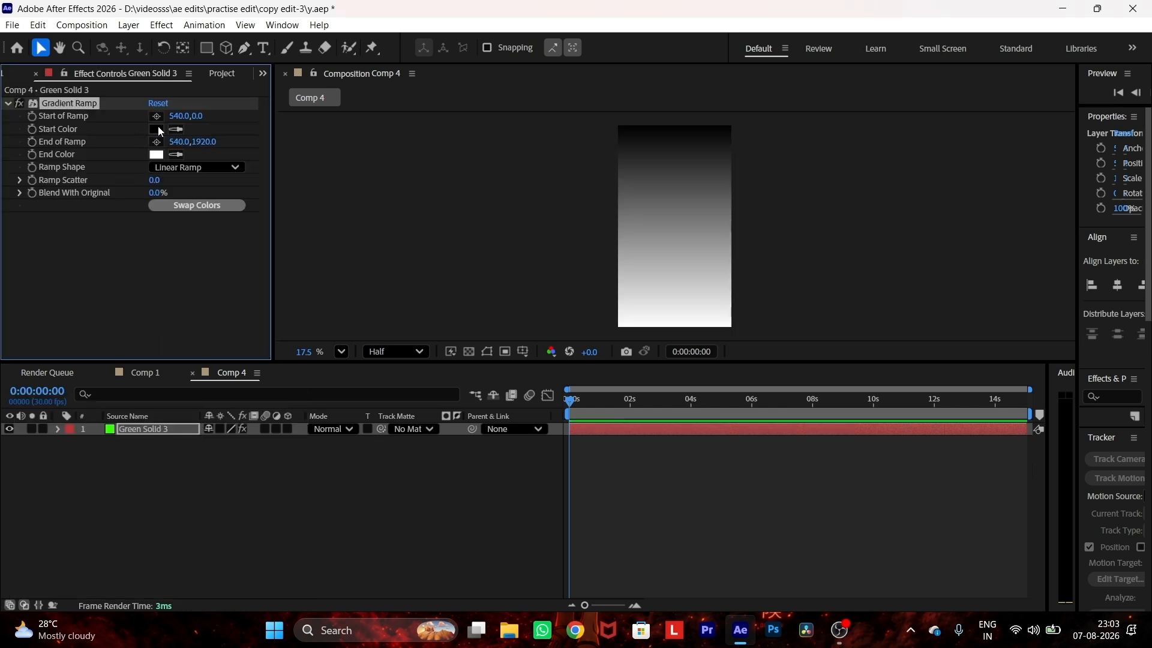
Step: Set the ramp's start color to dark green and place its start point at the composition's center, about 542, 982
{"action": "left_click", "coordinate": [158, 129]}
{"action": "left_click_drag", "start_coordinate": [312, 468], "coordinate": [318, 480]}
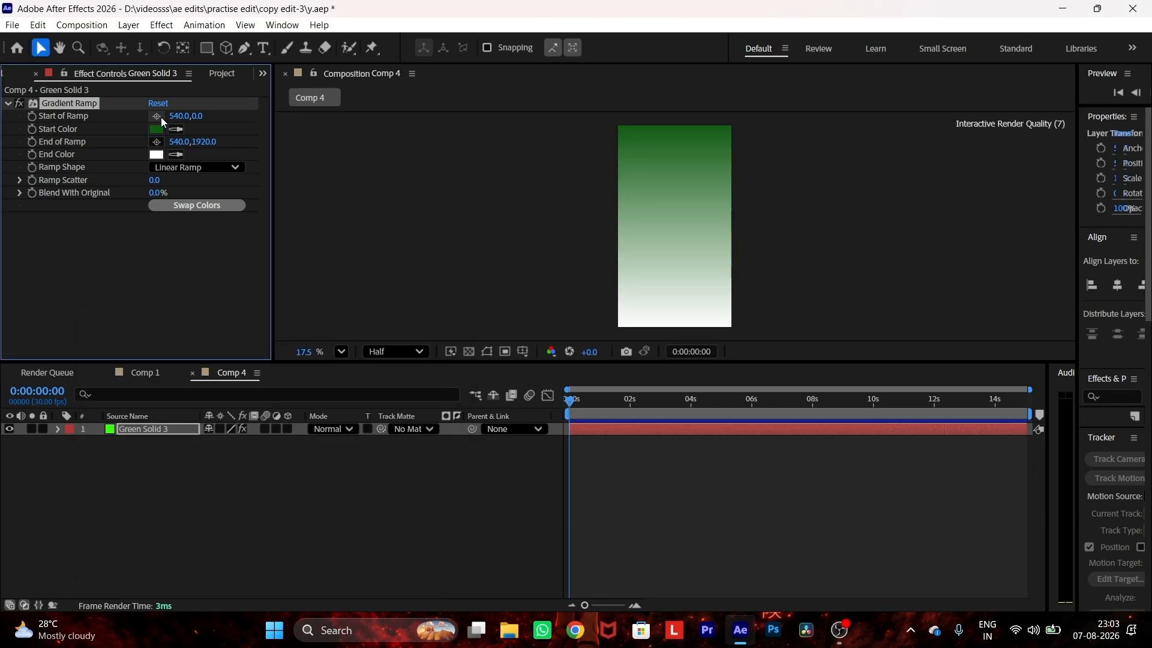
{"action": "left_click", "coordinate": [158, 117]}
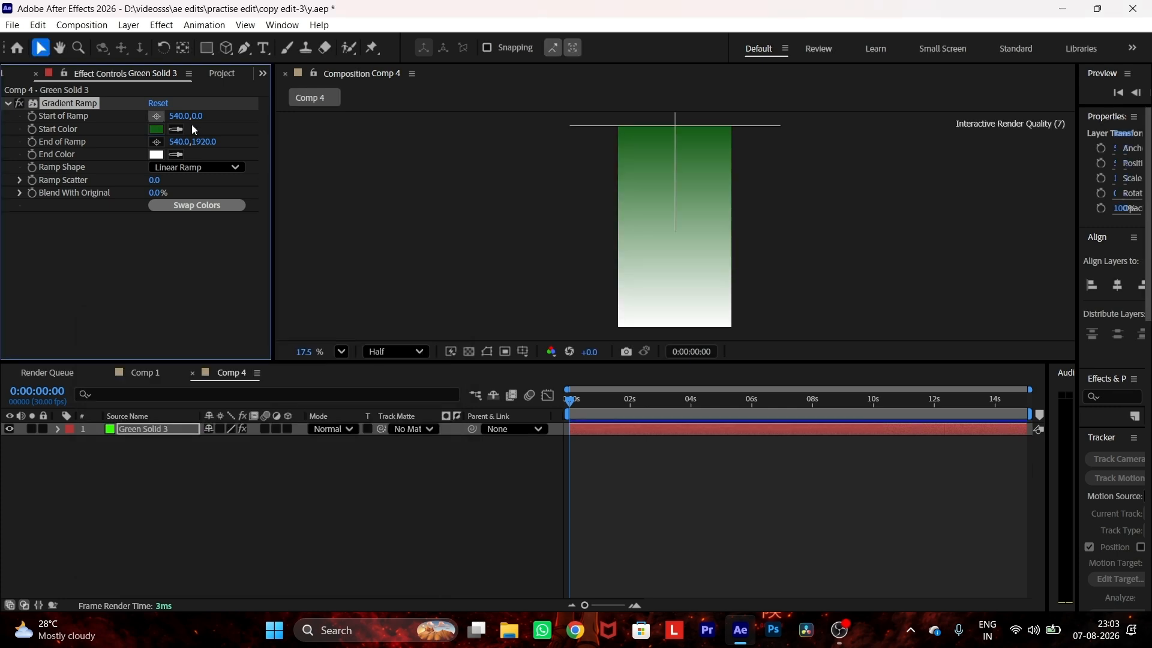
{"action": "left_click", "coordinate": [675, 228]}
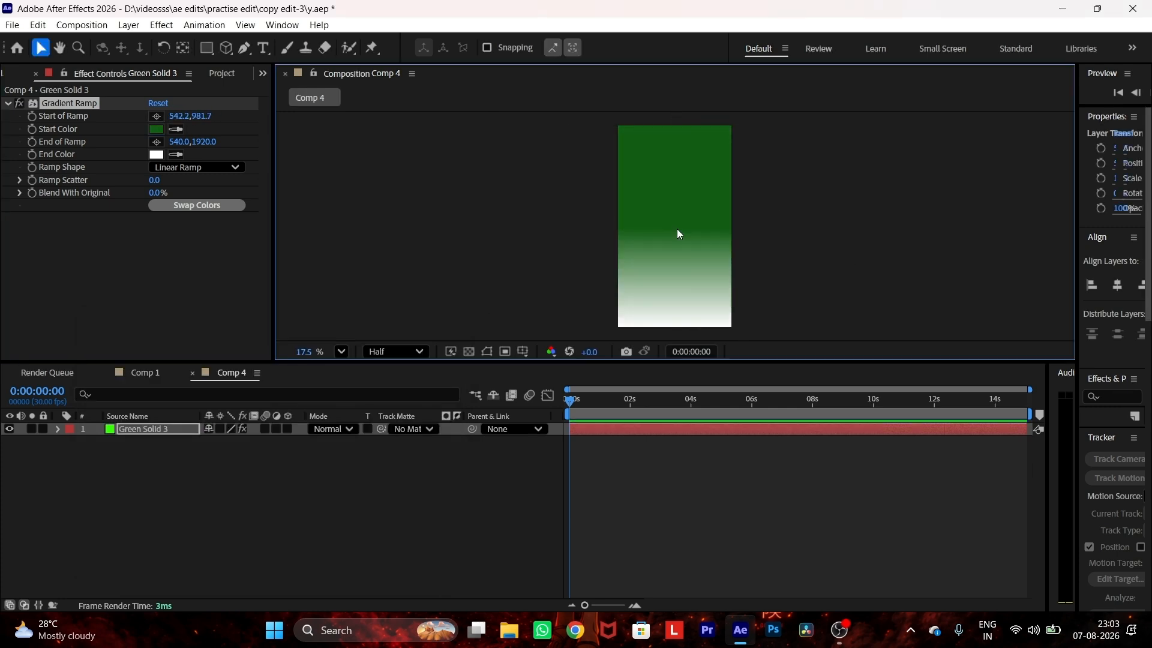
Step: Set the ramp's end color to black (000000) and the ramp shape to Radial Ramp
{"action": "left_click", "coordinate": [157, 155]}
{"action": "left_click_drag", "start_coordinate": [243, 474], "coordinate": [318, 583]}
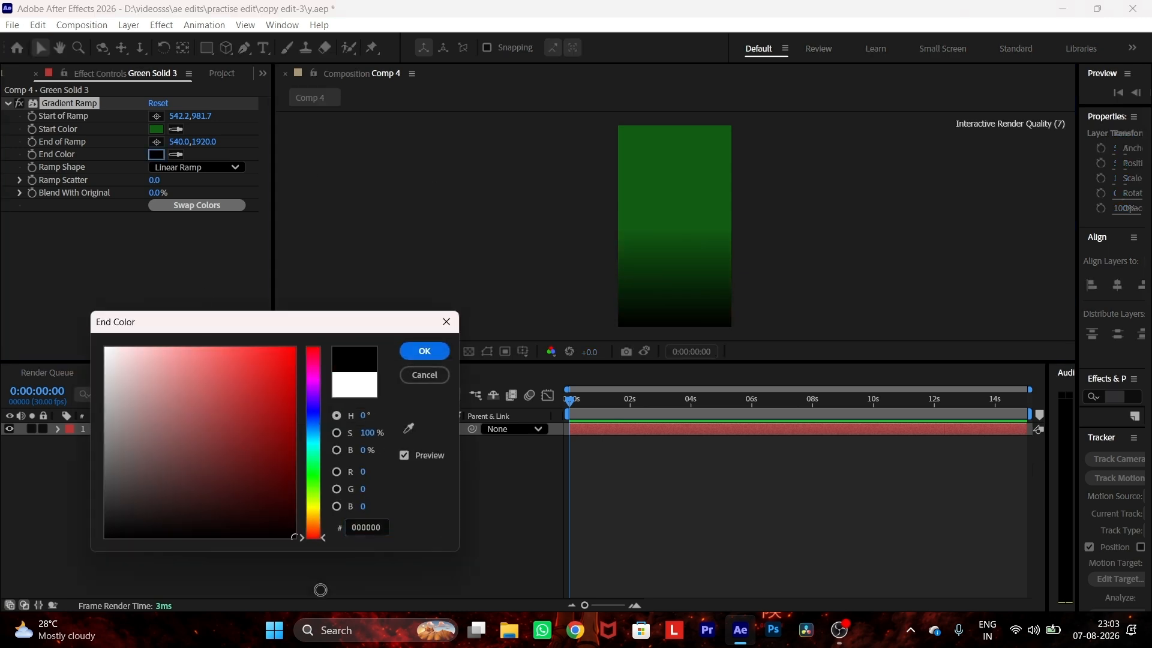
{"action": "left_click", "coordinate": [414, 352]}
{"action": "left_click", "coordinate": [217, 167]}
{"action": "left_click", "coordinate": [216, 200]}
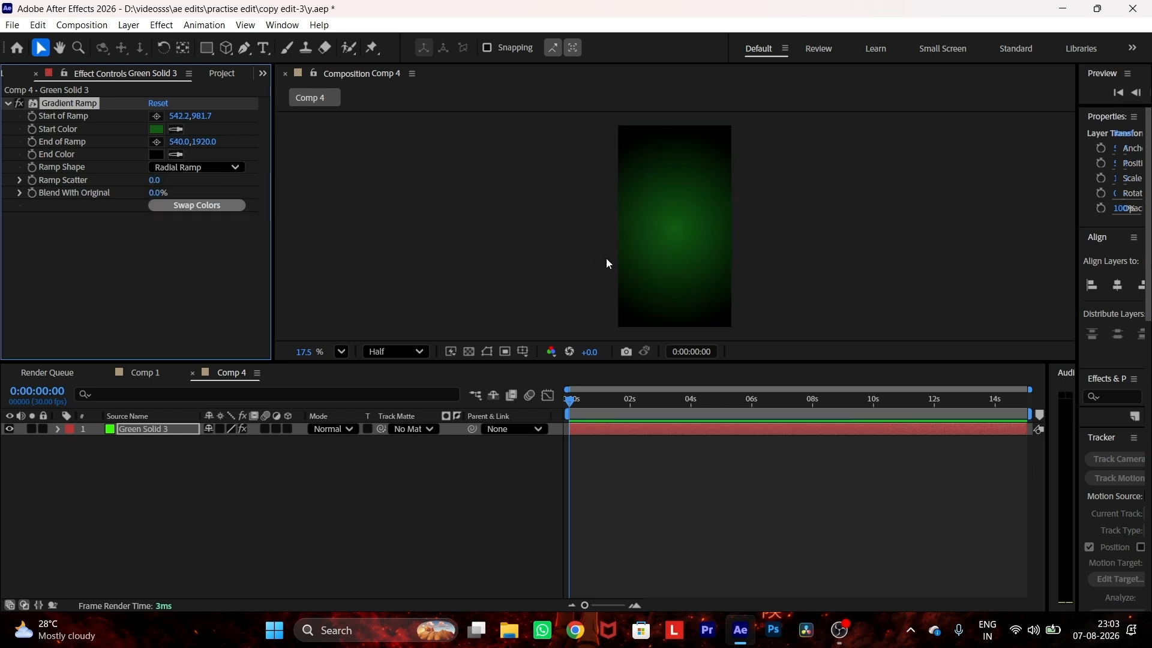
Step: Draw a green star with an outer radius of about 487 px on a new shape layer and move it toward the composition's center
{"action": "left_click", "coordinate": [569, 275]}
{"action": "left_click_drag", "start_coordinate": [207, 48], "coordinate": [257, 111]}
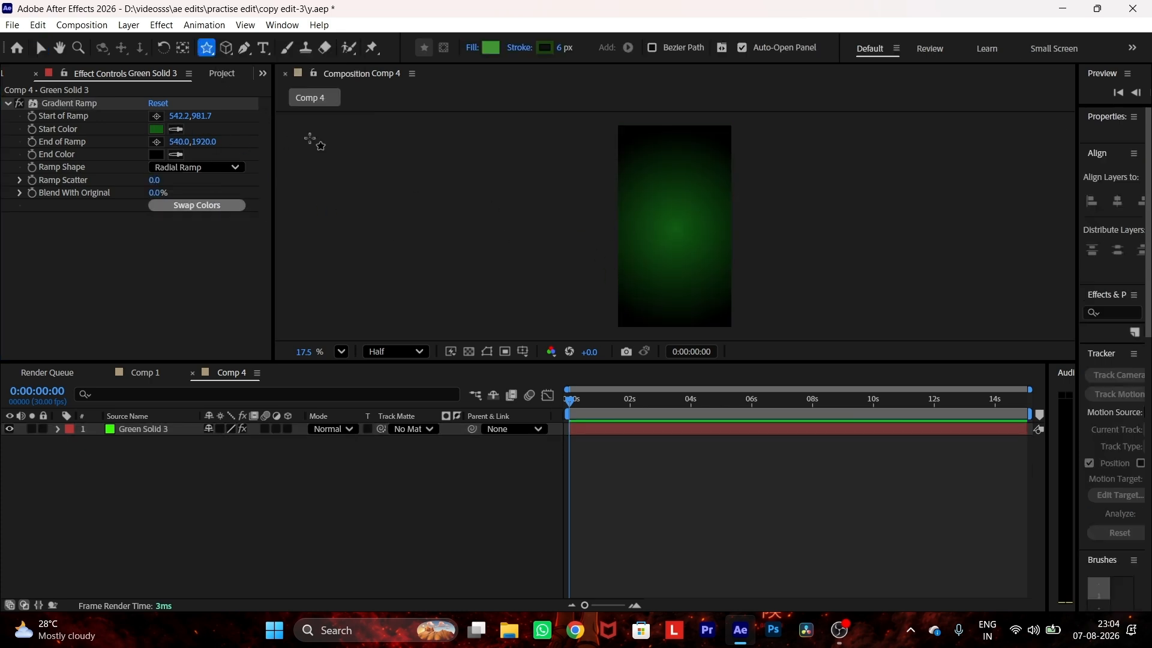
{"action": "key", "text": "period"}
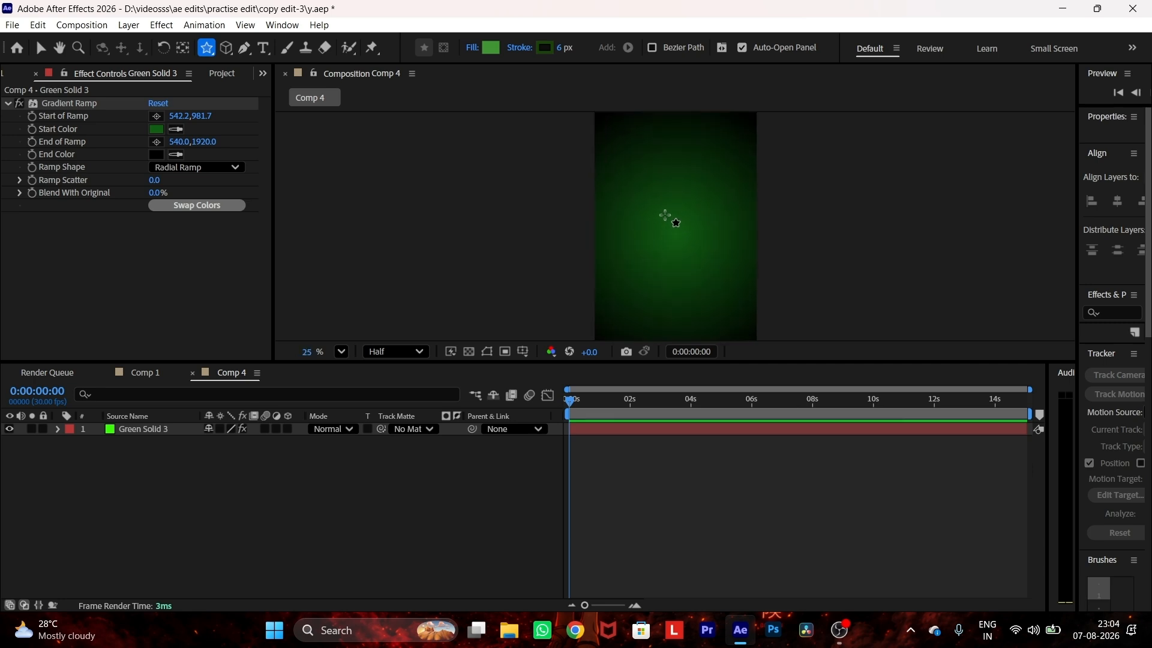
{"action": "left_click_drag", "start_coordinate": [632, 183], "coordinate": [680, 243]}
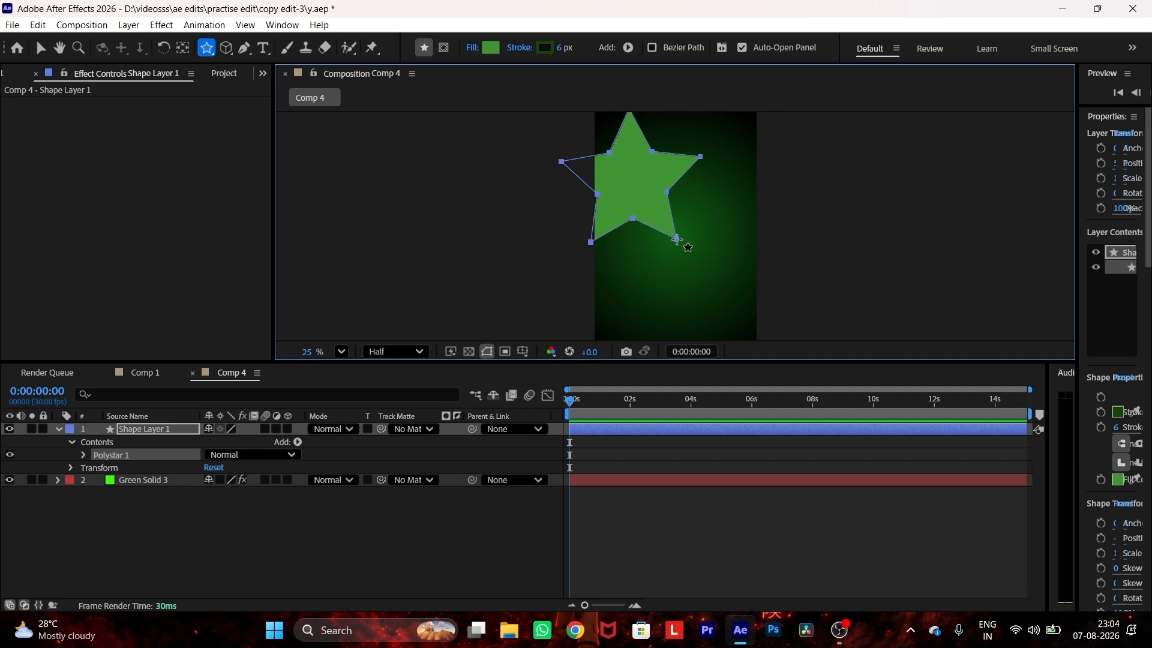
{"action": "key", "text": "v"}
{"action": "left_click", "coordinate": [649, 201]}
{"action": "left_click_drag", "start_coordinate": [648, 197], "coordinate": [690, 235]}
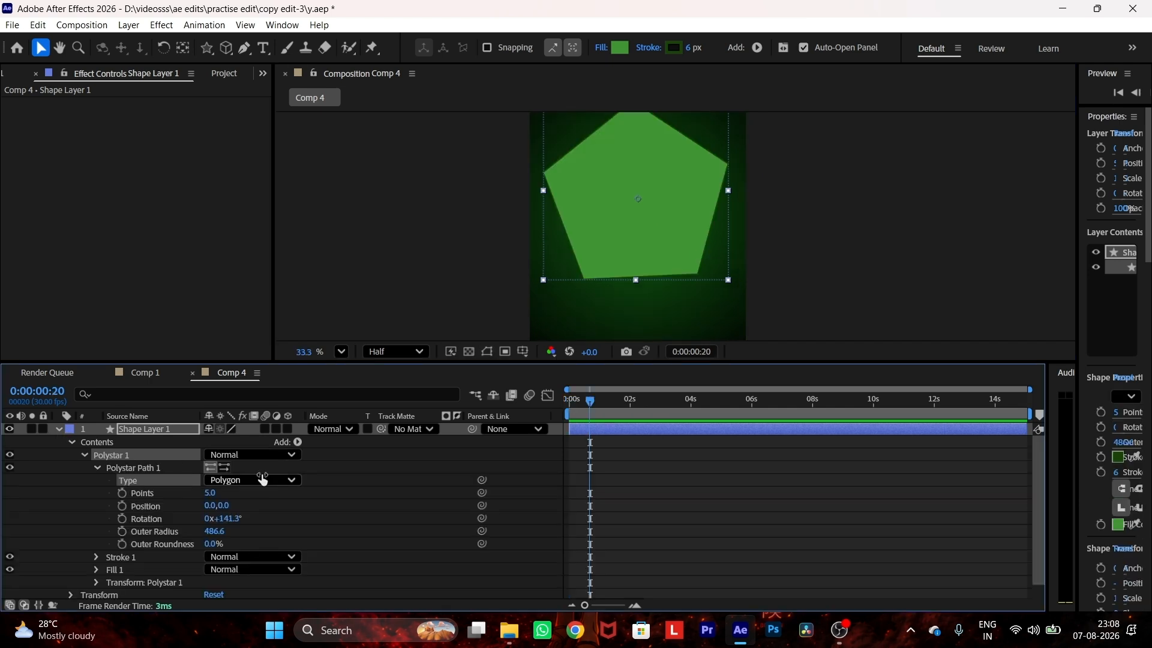
Step: Change the star's polystar type to Polygon with 3 points and rotate the resulting triangle until its apex points straight up
{"action": "left_click", "coordinate": [261, 480]}
{"action": "left_click", "coordinate": [247, 511]}
{"action": "left_click", "coordinate": [212, 493]}
{"action": "type", "text": "3"}
{"action": "key", "text": "Return"}
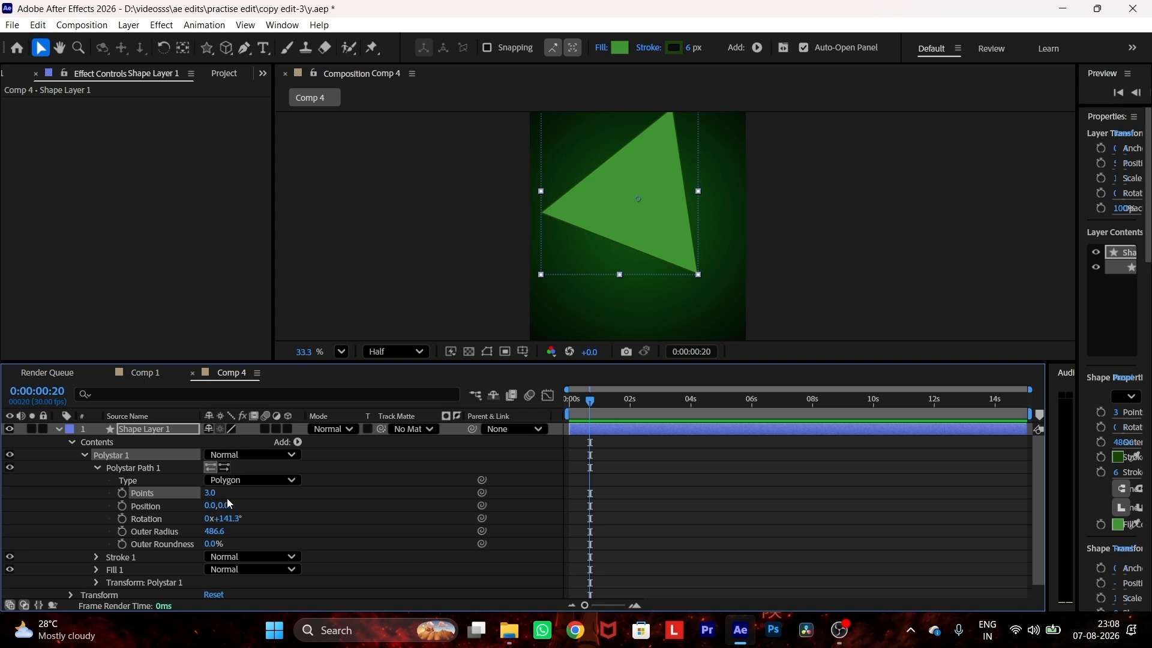
{"action": "mouse_move", "coordinate": [223, 518]}
{"action": "left_mouse_down"}
{"action": "mouse_move", "coordinate": [207, 508]}
{"action": "mouse_move", "coordinate": [222, 517]}
{"action": "left_mouse_up"}
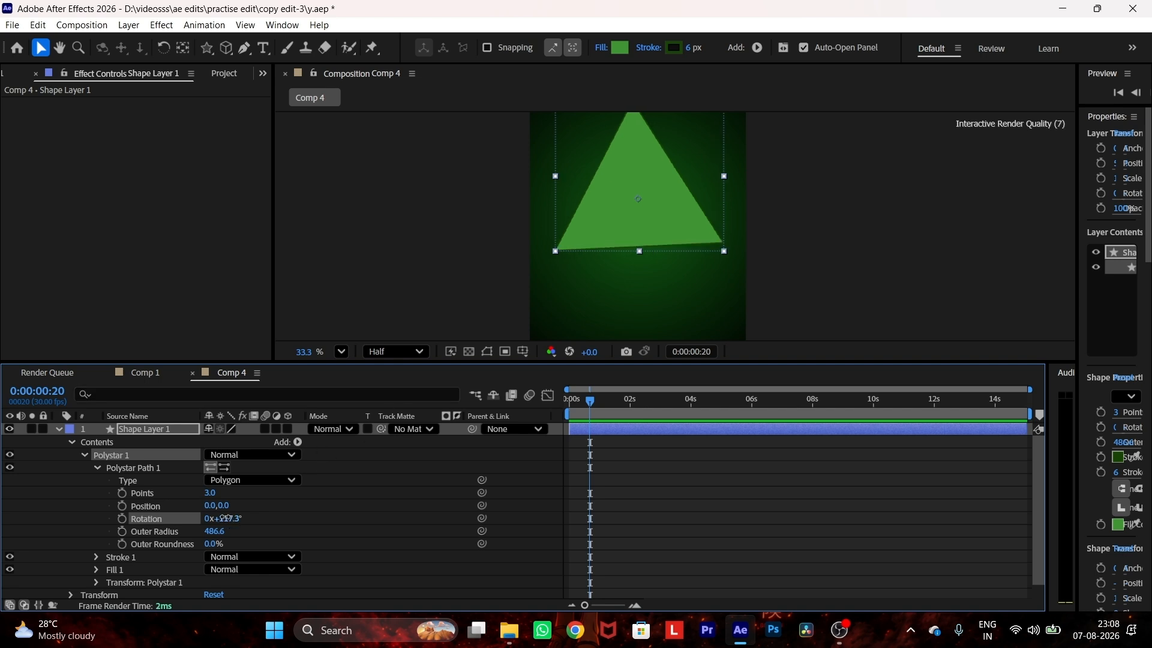
{"action": "left_click", "coordinate": [233, 518]}
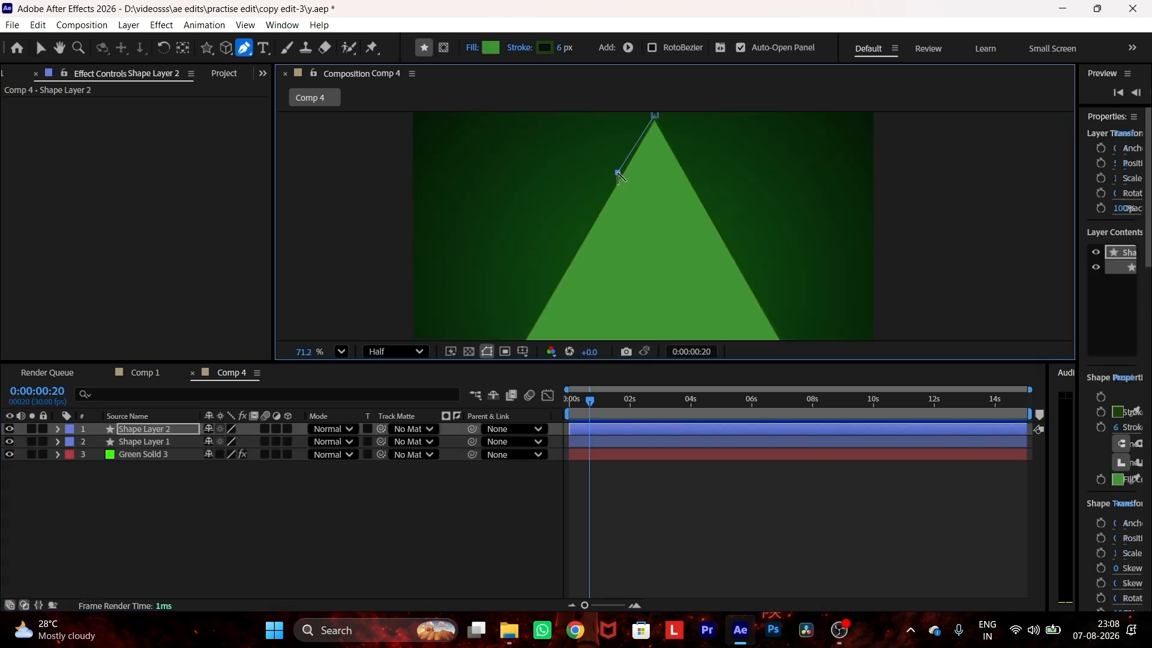
Step: Trace the triangle's tip as a closed three-point shape on its own layer with the Pen tool
{"action": "key", "text": "ctrl+z"}
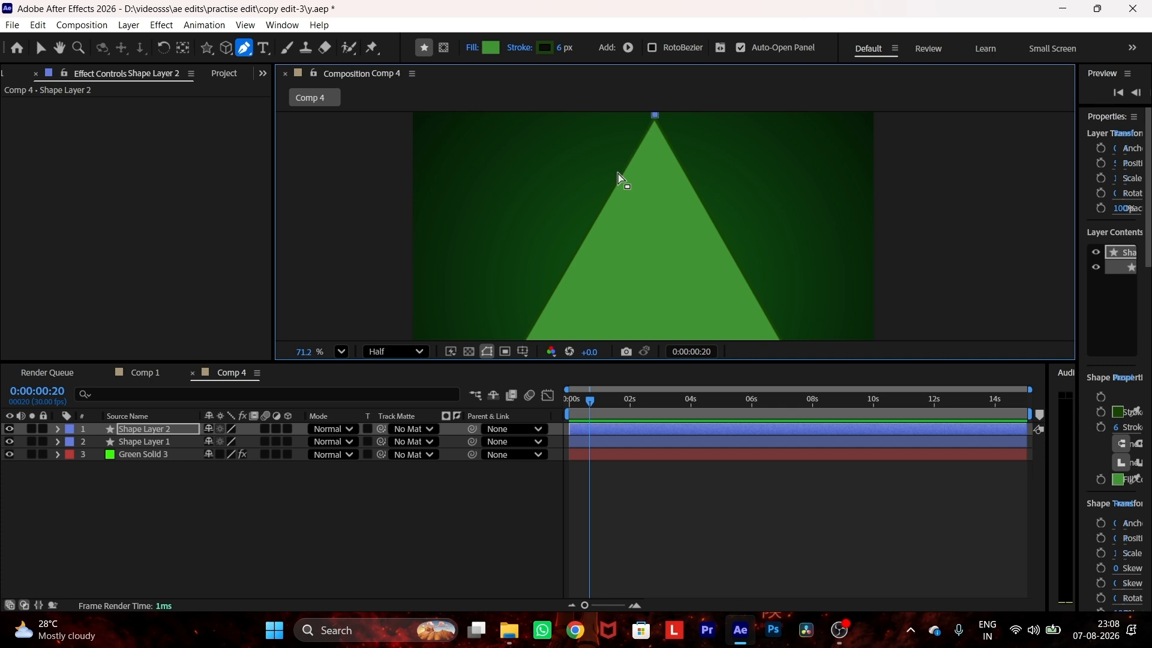
{"action": "key", "text": "ctrl+z"}
{"action": "key", "text": "ctrl+shift+z"}
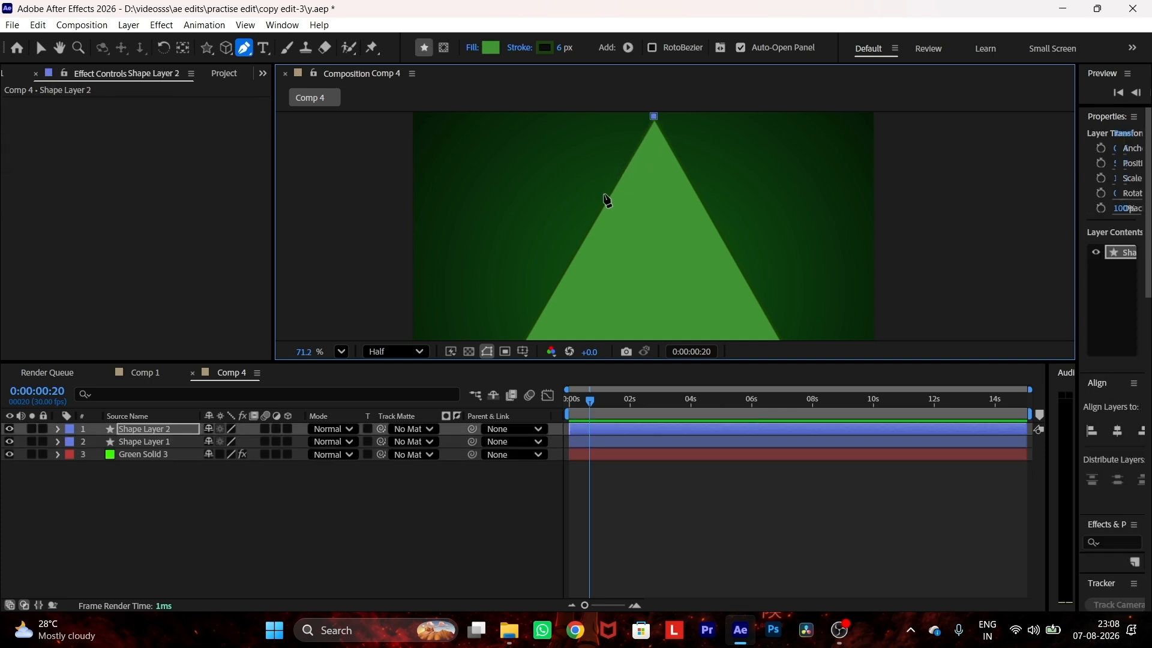
{"action": "left_click", "coordinate": [596, 208]}
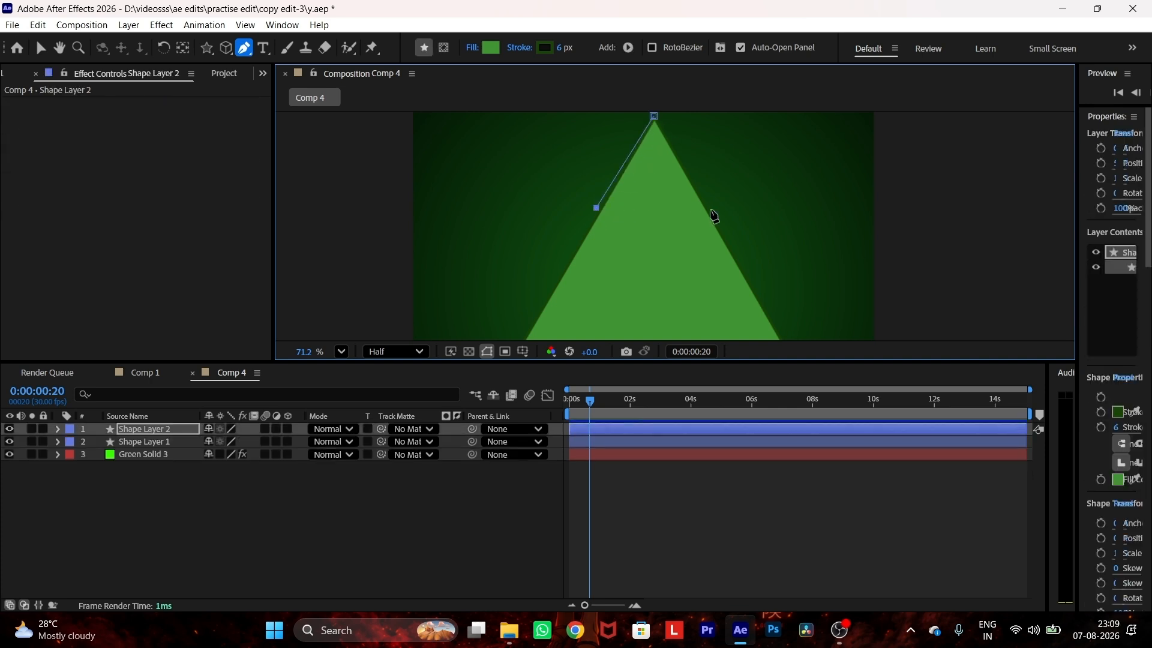
{"action": "scroll", "coordinate": [718, 214], "scroll_direction": "up", "scroll_amount": 1}
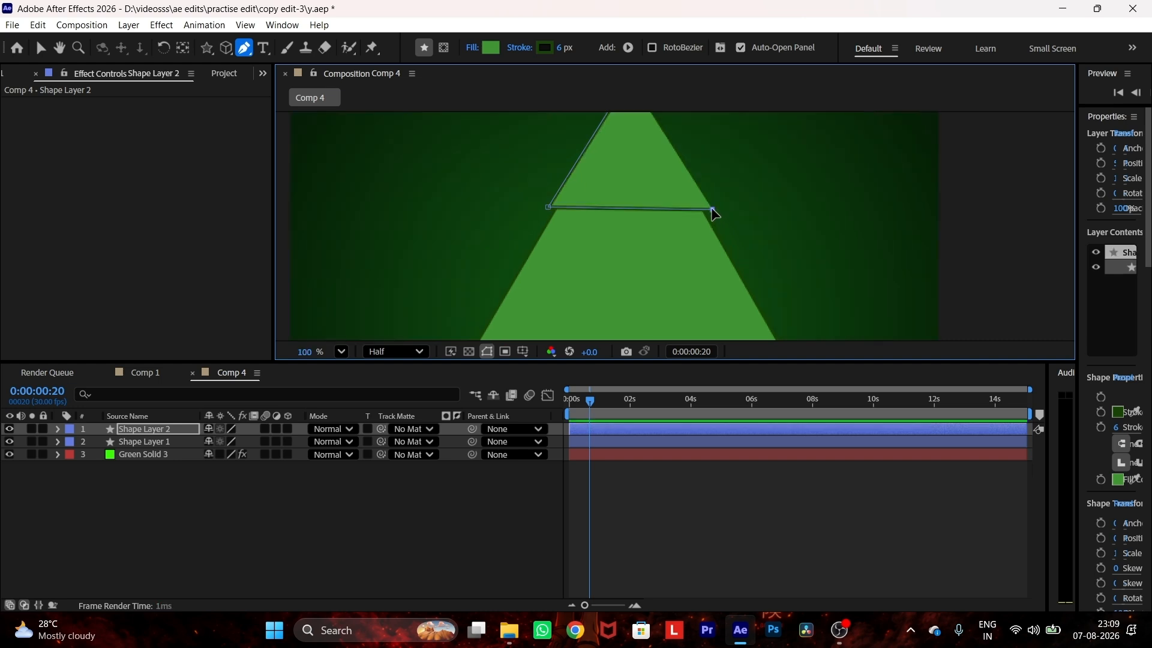
{"action": "scroll", "coordinate": [712, 211], "scroll_direction": "down", "scroll_amount": 2}
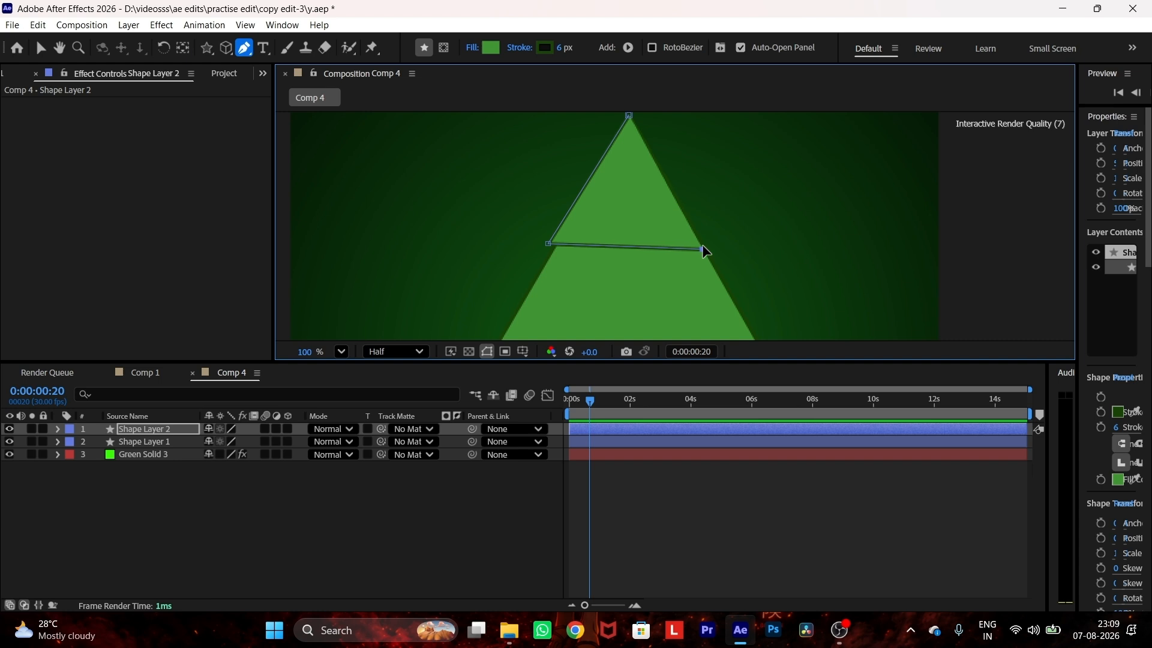
{"action": "left_click", "coordinate": [630, 116]}
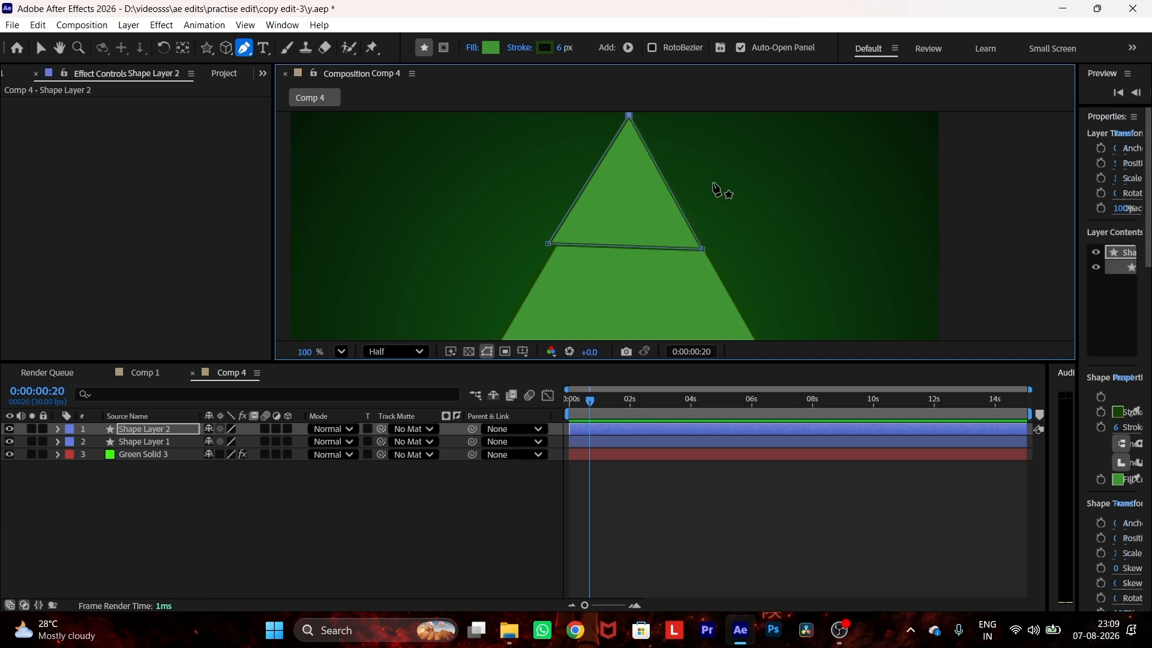
{"action": "scroll", "coordinate": [716, 189], "scroll_direction": "down", "scroll_amount": 3}
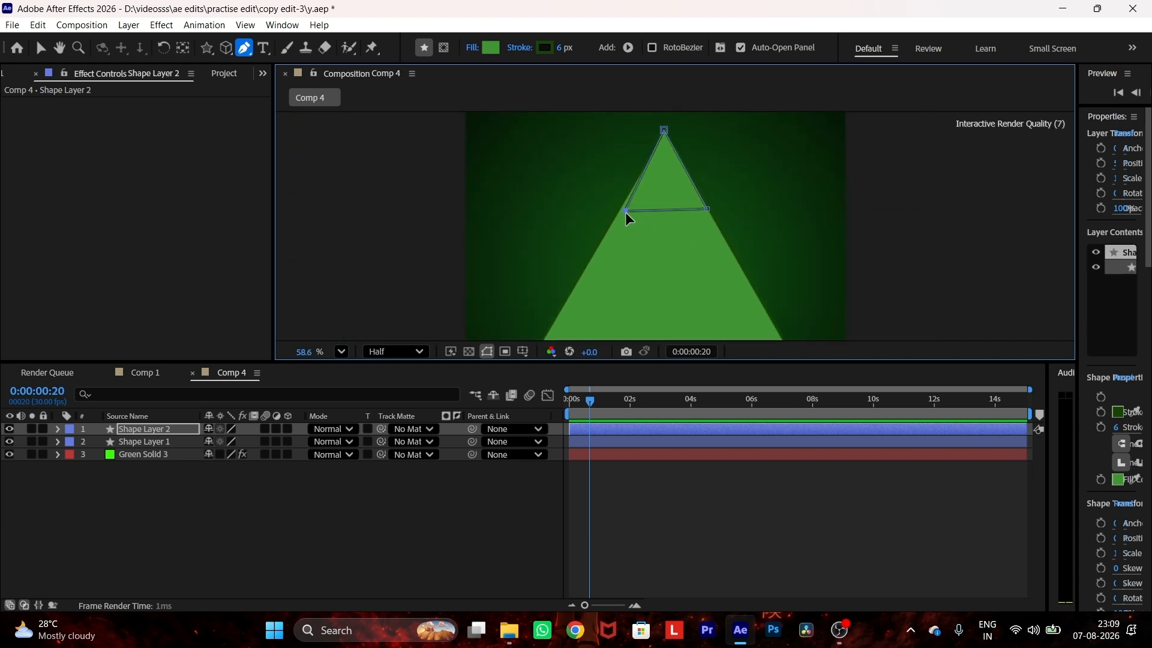
{"action": "scroll", "coordinate": [618, 207], "scroll_direction": "down", "scroll_amount": 2}
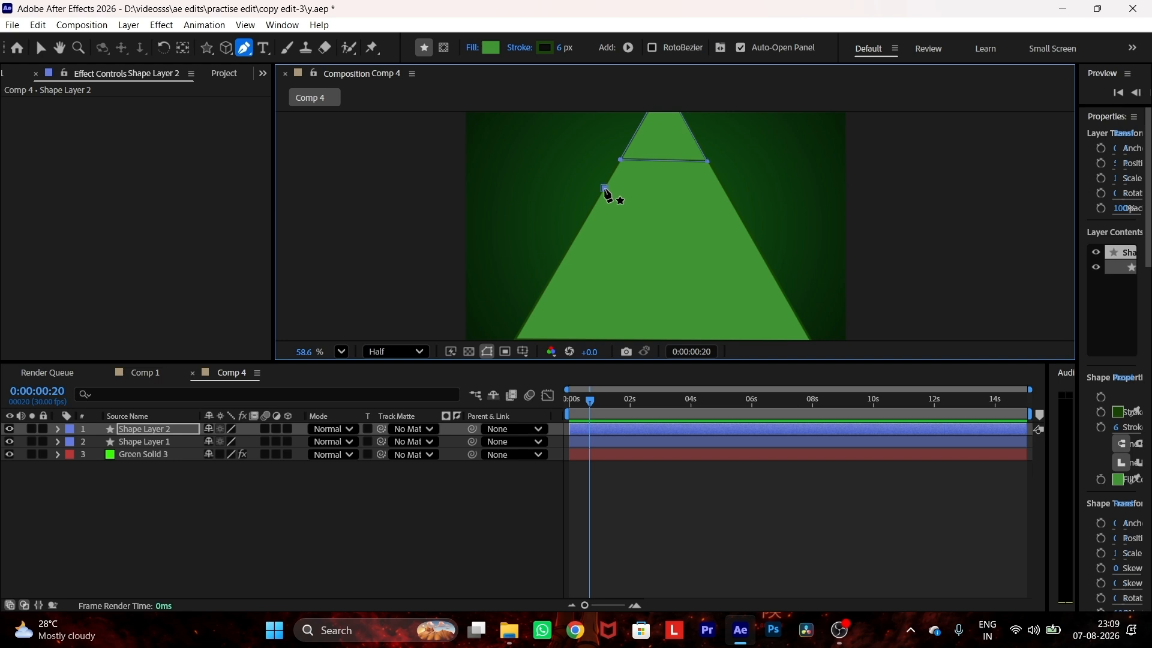
{"action": "left_click", "coordinate": [720, 184]}
{"action": "left_click_drag", "start_coordinate": [720, 184], "coordinate": [720, 186]}
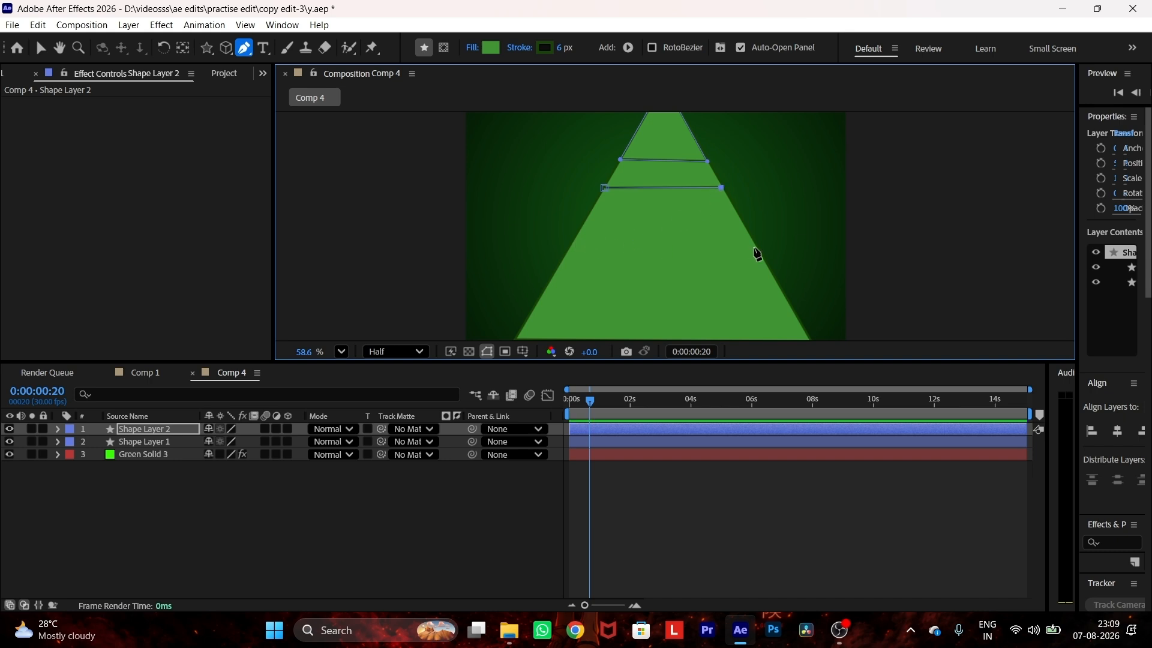
Step: Outline the triangle's middle band as a four-point shape on a separate layer, leaving a narrow gap below the tip
{"action": "scroll", "coordinate": [758, 254], "scroll_direction": "up", "scroll_amount": 1}
{"action": "left_click", "coordinate": [655, 176]}
{"action": "left_click", "coordinate": [771, 177]}
{"action": "left_click", "coordinate": [805, 235]}
{"action": "left_click", "coordinate": [621, 234]}
Step: Outline the triangle's wide base band as a four-point shape on a new layer, leaving a gap below the middle band
{"action": "left_click", "coordinate": [612, 510]}
{"action": "left_click", "coordinate": [604, 265]}
{"action": "left_click", "coordinate": [821, 260]}
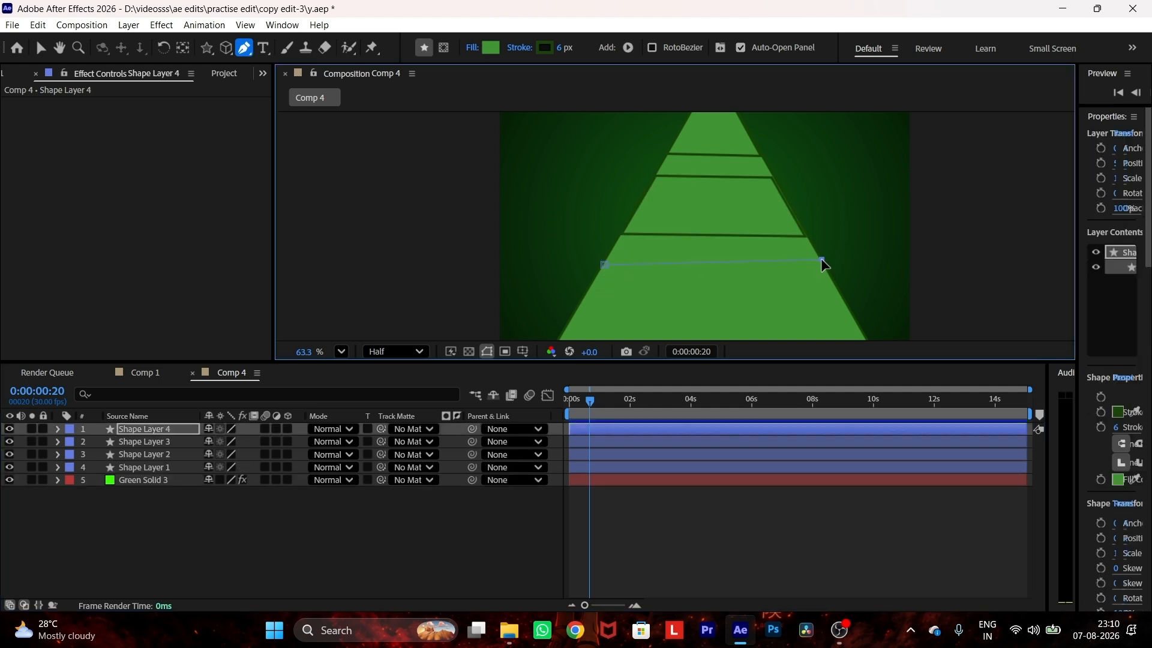
{"action": "left_click", "coordinate": [864, 337]}
{"action": "left_click", "coordinate": [552, 309]}
{"action": "left_click", "coordinate": [605, 227]}
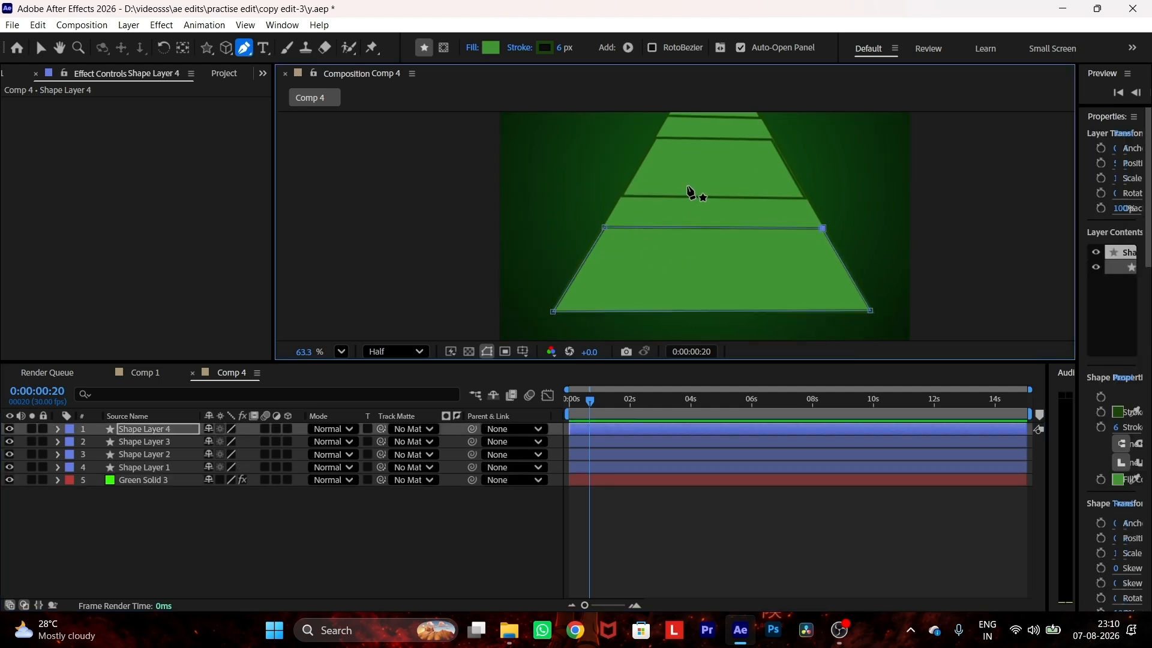
{"action": "left_click", "coordinate": [806, 197]}
{"action": "scroll", "coordinate": [808, 203], "scroll_direction": "down", "scroll_amount": 5}
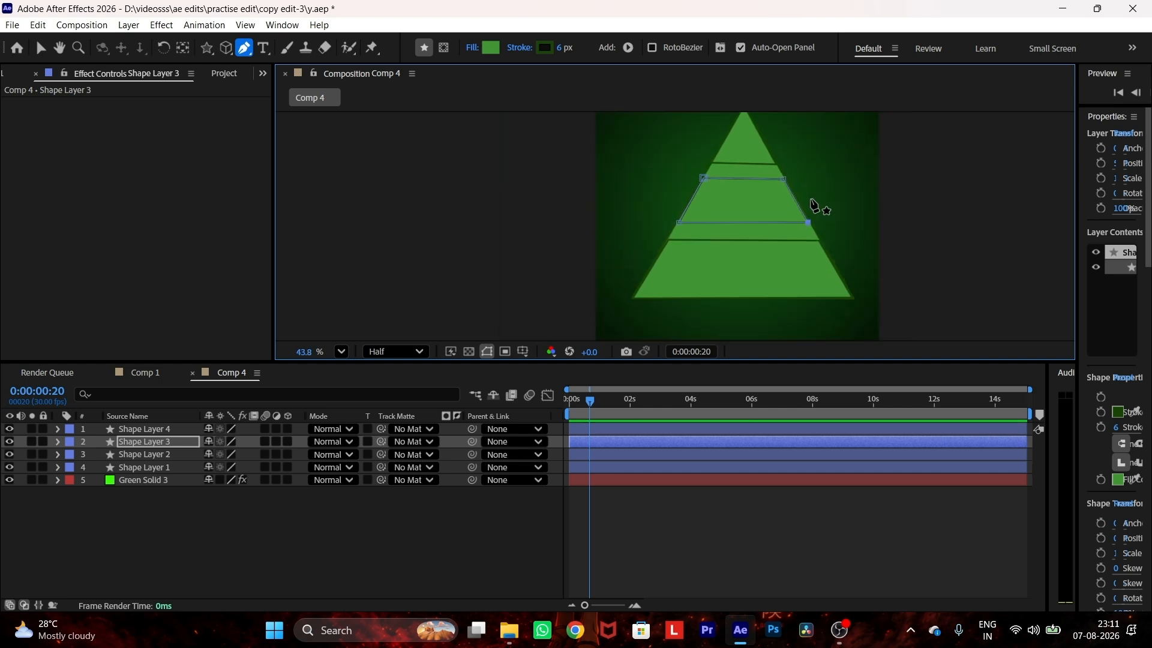
Step: Hide the original full triangle layer, Shape Layer 1
{"action": "left_click", "coordinate": [211, 541]}
{"action": "left_click", "coordinate": [141, 454]}
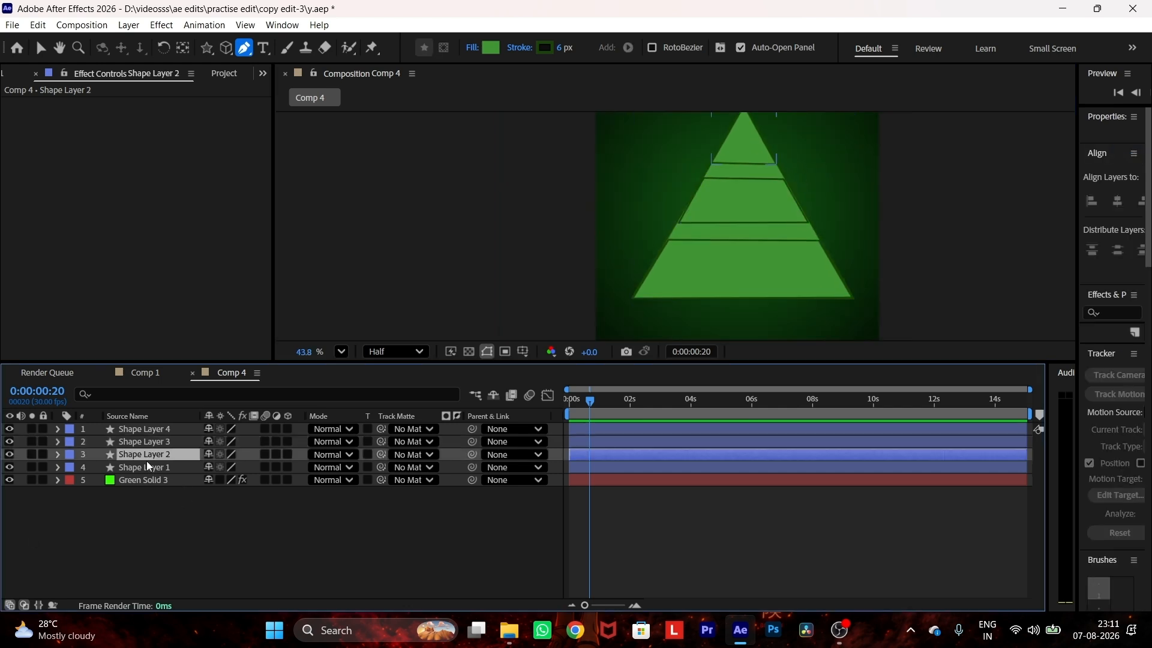
{"action": "left_click", "coordinate": [118, 470]}
{"action": "left_click", "coordinate": [9, 467]}
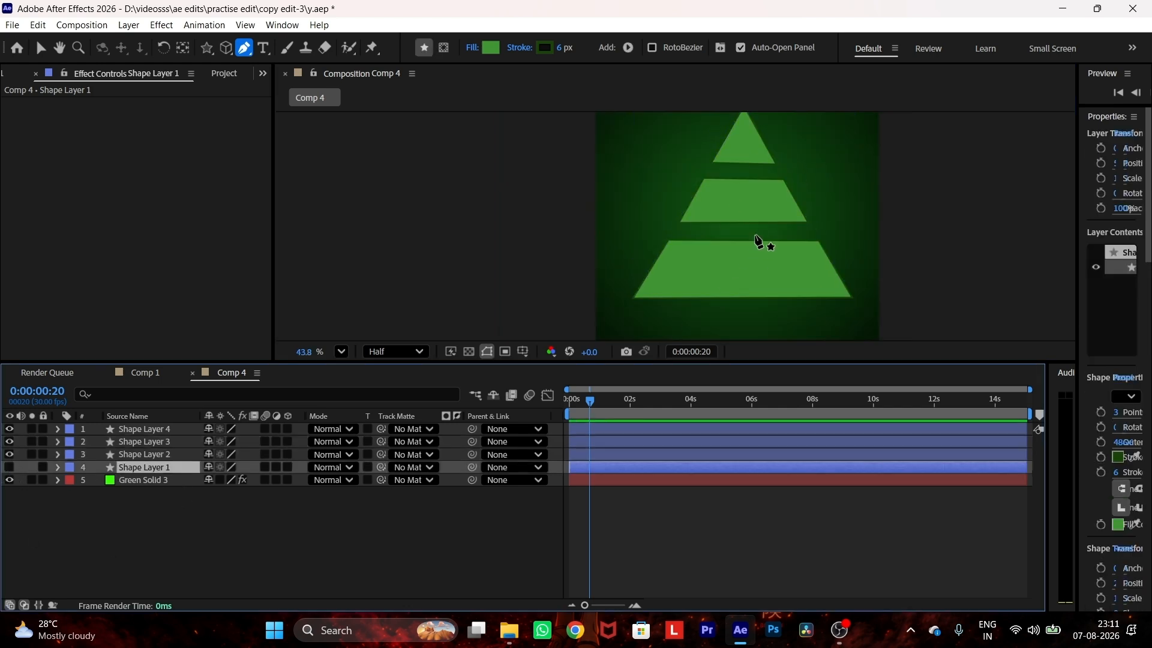
{"action": "scroll", "coordinate": [758, 240], "scroll_direction": "down", "scroll_amount": 3}
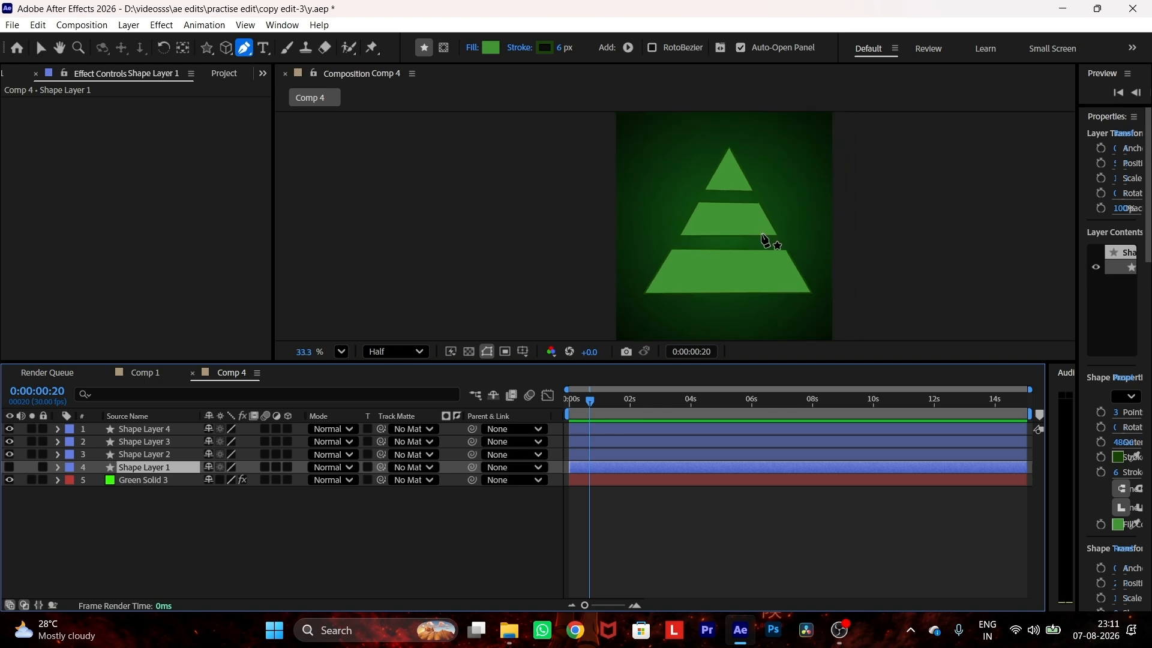
Step: Thicken the stroke of the three pyramid section layers and save the project
{"action": "left_click", "coordinate": [41, 48]}
{"action": "left_click", "coordinate": [176, 457]}
{"action": "left_click_drag", "start_coordinate": [301, 424], "coordinate": [297, 456]}
{"action": "left_click_drag", "start_coordinate": [692, 48], "coordinate": [710, 53]}
{"action": "left_click", "coordinate": [342, 564]}
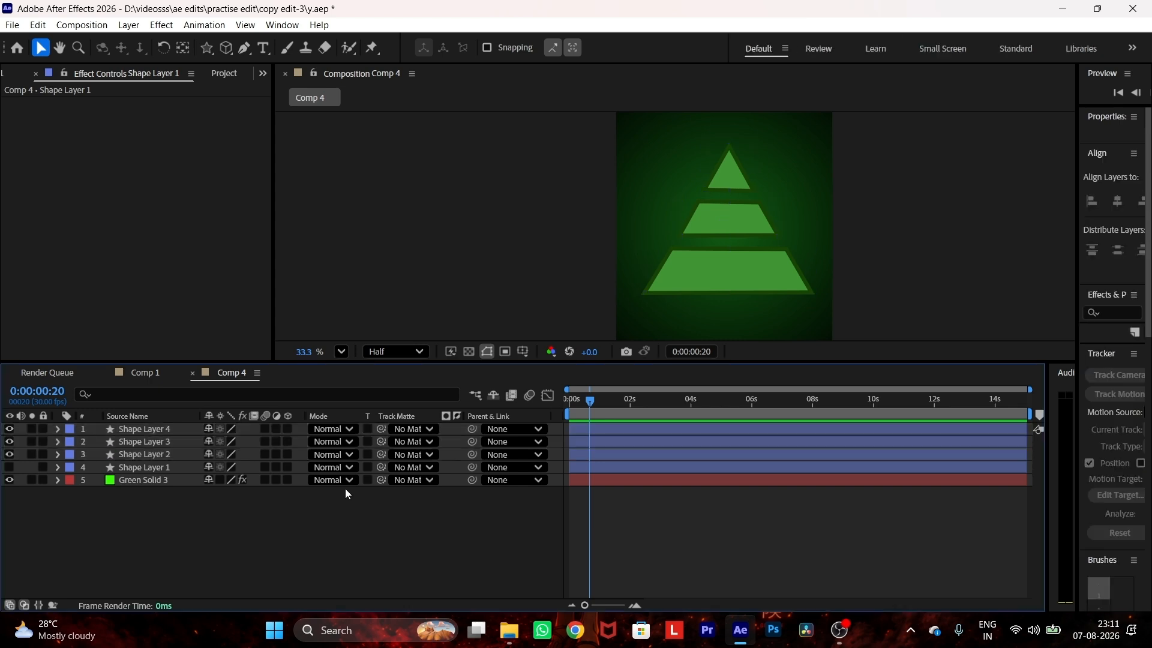
{"action": "key", "text": "ctrl+s"}
Step: Add the text "1" over the pyramid's tip and the text "2" over the middle band as separate layers
{"action": "left_click", "coordinate": [264, 48]}
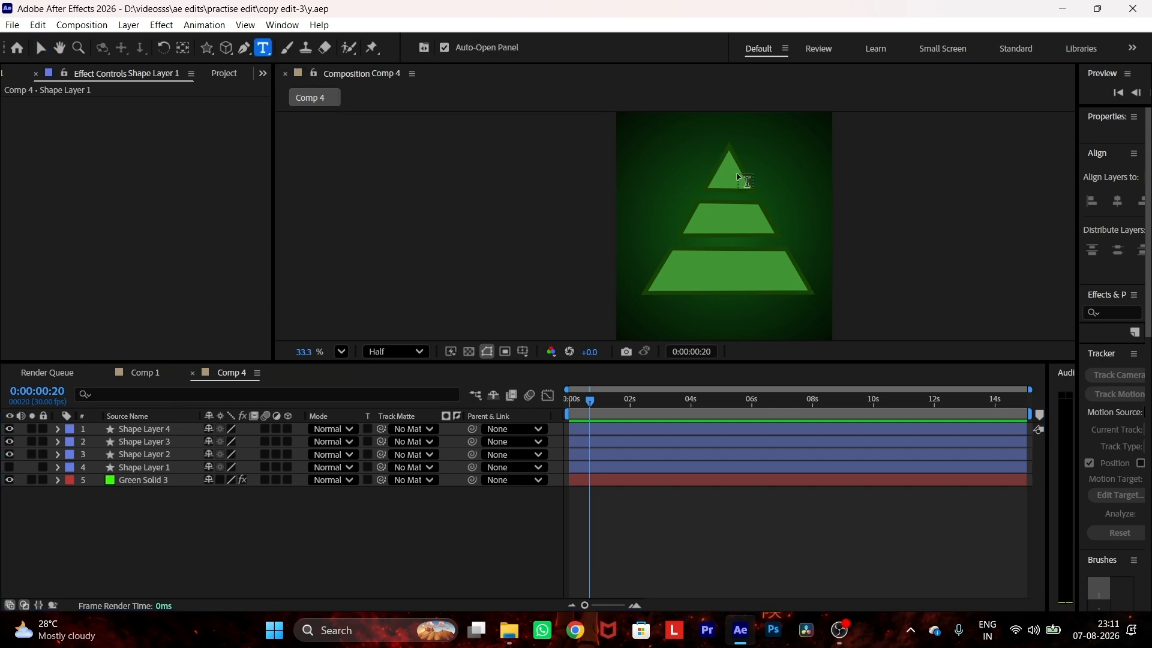
{"action": "left_click", "coordinate": [742, 181]}
{"action": "type", "text": "1"}
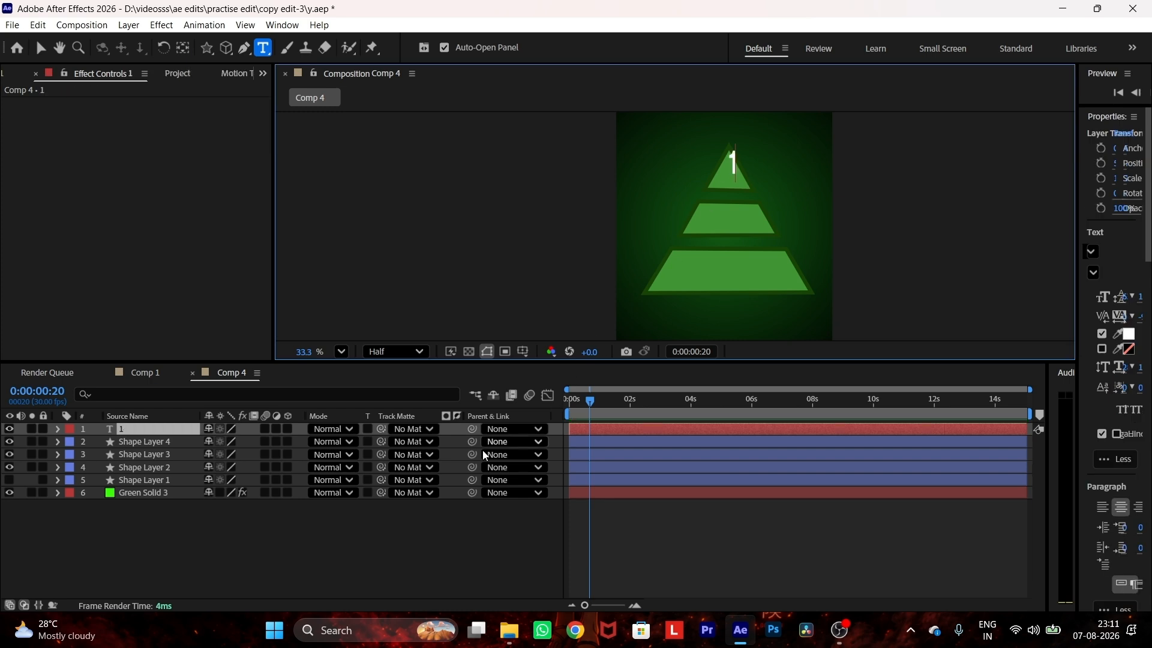
{"action": "left_click", "coordinate": [504, 460]}
{"action": "left_click", "coordinate": [744, 218]}
{"action": "type", "text": "2"}
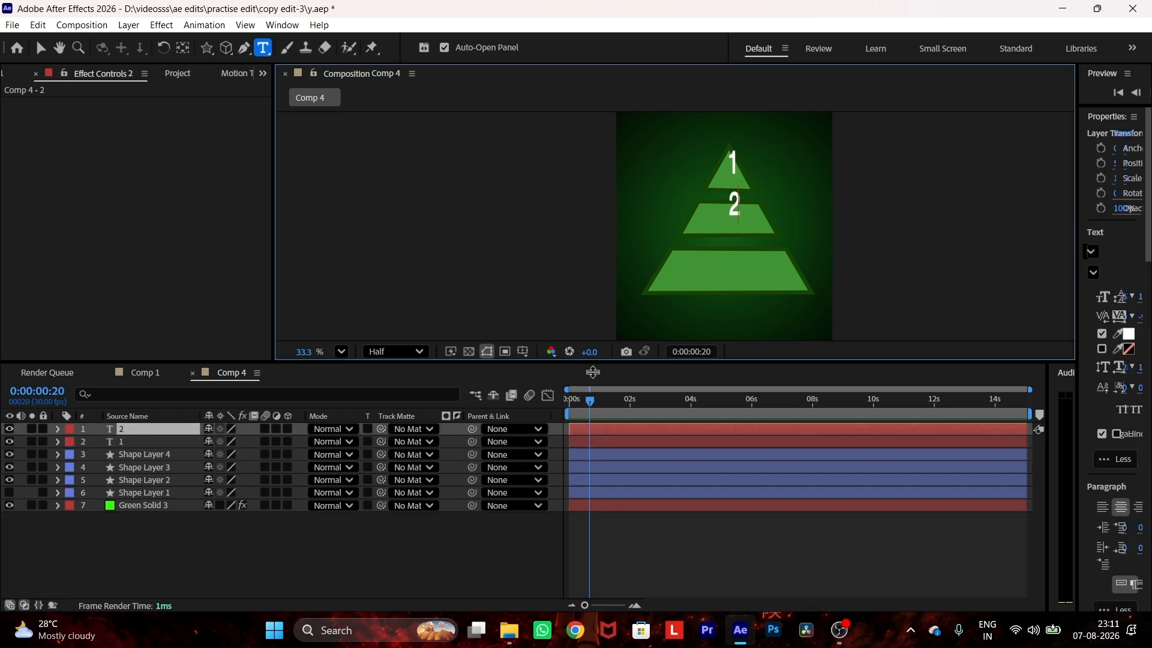
Step: Add the text "3" over the pyramid's base band as its own layer
{"action": "left_click", "coordinate": [396, 559]}
{"action": "left_click", "coordinate": [728, 272]}
{"action": "type", "text": "3"}
{"action": "left_click", "coordinate": [339, 561]}
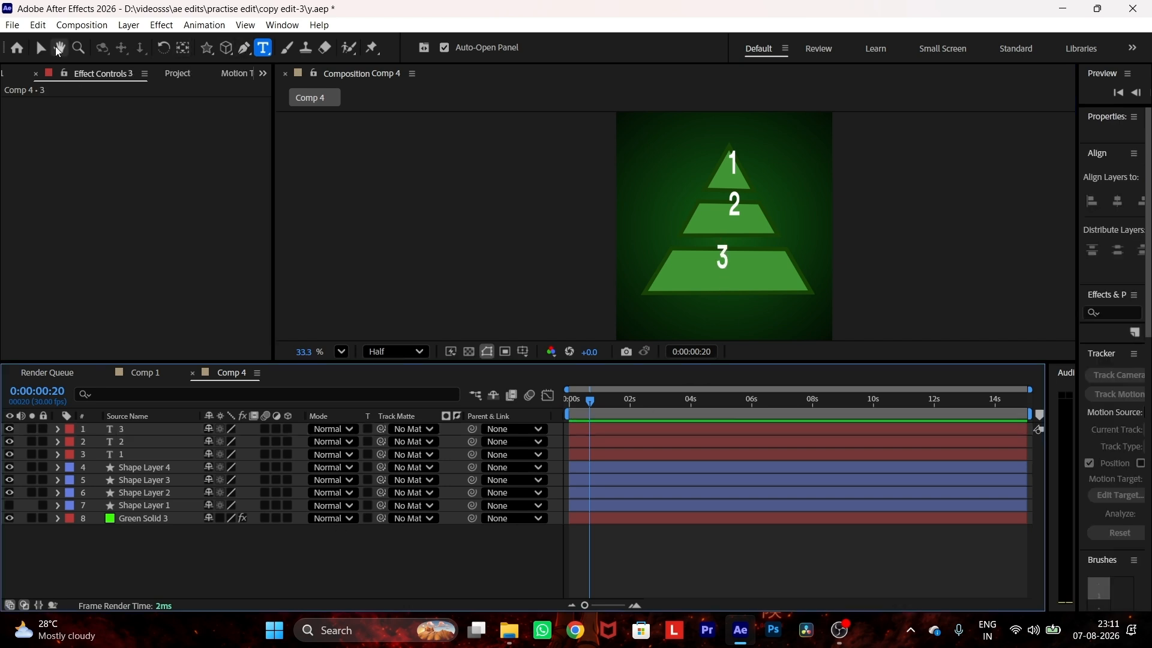
Step: Move the number 1 down onto the centre of the pyramid's tip section
{"action": "left_click", "coordinate": [41, 48]}
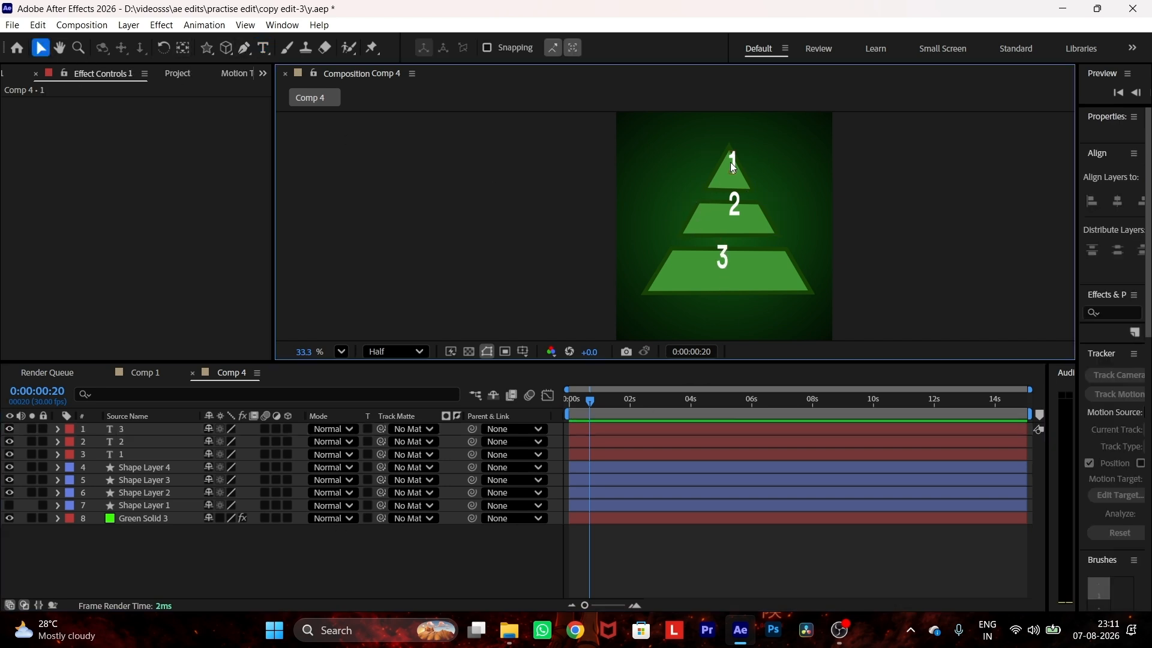
{"action": "left_click", "coordinate": [733, 162]}
{"action": "scroll", "coordinate": [738, 168], "scroll_direction": "up", "scroll_amount": 4}
{"action": "scroll", "coordinate": [727, 166], "scroll_direction": "up", "scroll_amount": 2}
{"action": "left_click_drag", "start_coordinate": [728, 168], "coordinate": [714, 183]}
{"action": "scroll", "coordinate": [713, 182], "scroll_direction": "down", "scroll_amount": 2}
Step: Scale the numbers down and centre 2 and 3 on the middle and base bands
{"action": "double_click", "coordinate": [727, 250]}
{"action": "left_click", "coordinate": [40, 47]}
{"action": "left_click_drag", "start_coordinate": [727, 250], "coordinate": [714, 279]}
{"action": "key", "text": "s"}
{"action": "left_click_drag", "start_coordinate": [238, 455], "coordinate": [225, 455]}
{"action": "left_click_drag", "start_coordinate": [715, 281], "coordinate": [716, 275]}
{"action": "left_click", "coordinate": [713, 182]}
{"action": "key", "text": "s"}
{"action": "left_click_drag", "start_coordinate": [227, 455], "coordinate": [224, 480]}
{"action": "scroll", "coordinate": [712, 221], "scroll_direction": "down", "scroll_amount": 3}
{"action": "scroll", "coordinate": [718, 301], "scroll_direction": "up", "scroll_amount": 2}
{"action": "scroll", "coordinate": [717, 300], "scroll_direction": "down", "scroll_amount": 3}
{"action": "left_click_drag", "start_coordinate": [699, 252], "coordinate": [713, 277]}
{"action": "key", "text": "s"}
Step: Make the three number layers and the three pyramid section layers 3D and save the project
{"action": "left_click_drag", "start_coordinate": [239, 442], "coordinate": [288, 493]}
{"action": "left_click", "coordinate": [58, 429]}
{"action": "scroll", "coordinate": [769, 240], "scroll_direction": "down", "scroll_amount": 4}
{"action": "left_click", "coordinate": [850, 225]}
{"action": "key", "text": "ctrl+s"}
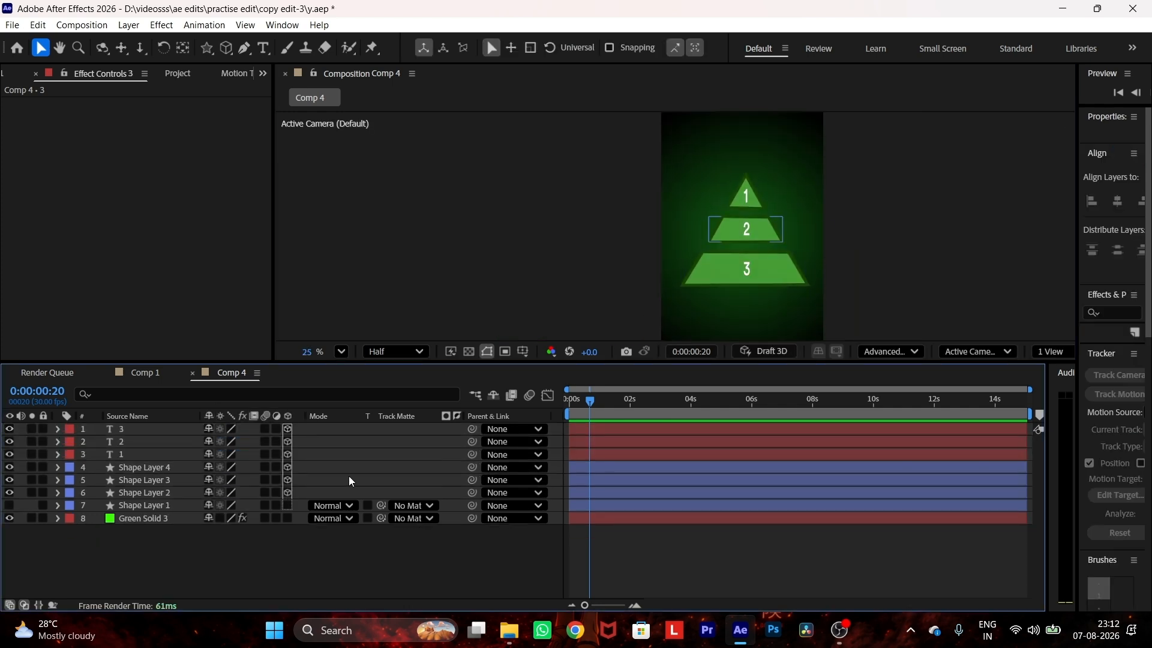
{"action": "scroll", "coordinate": [690, 233], "scroll_direction": "up", "scroll_amount": 2}
{"action": "scroll", "coordinate": [690, 232], "scroll_direction": "down", "scroll_amount": 3}
{"action": "key", "text": "ctrl+z"}
{"action": "left_click", "coordinate": [288, 429]}
{"action": "left_click_drag", "start_coordinate": [288, 441], "coordinate": [287, 492]}
{"action": "key", "text": "ctrl+s"}
Step: Set the composition's 3D renderer to Advanced 3D
{"action": "left_click", "coordinate": [890, 351]}
{"action": "left_click", "coordinate": [899, 389]}
{"action": "left_click", "coordinate": [898, 353]}
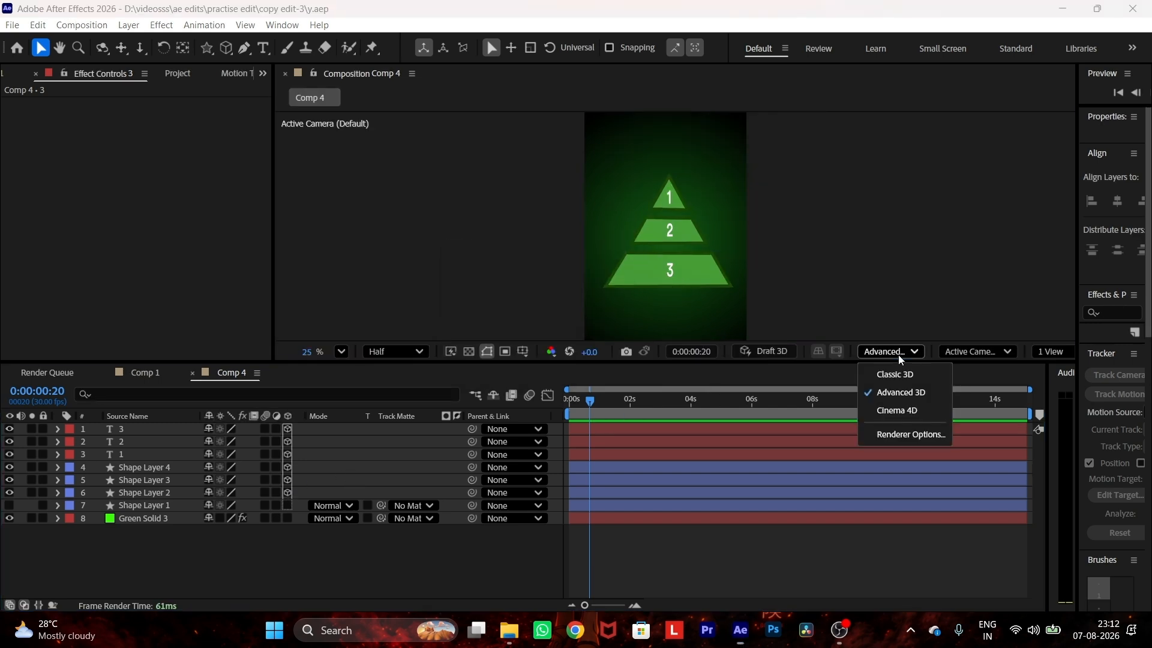
{"action": "left_click", "coordinate": [897, 390]}
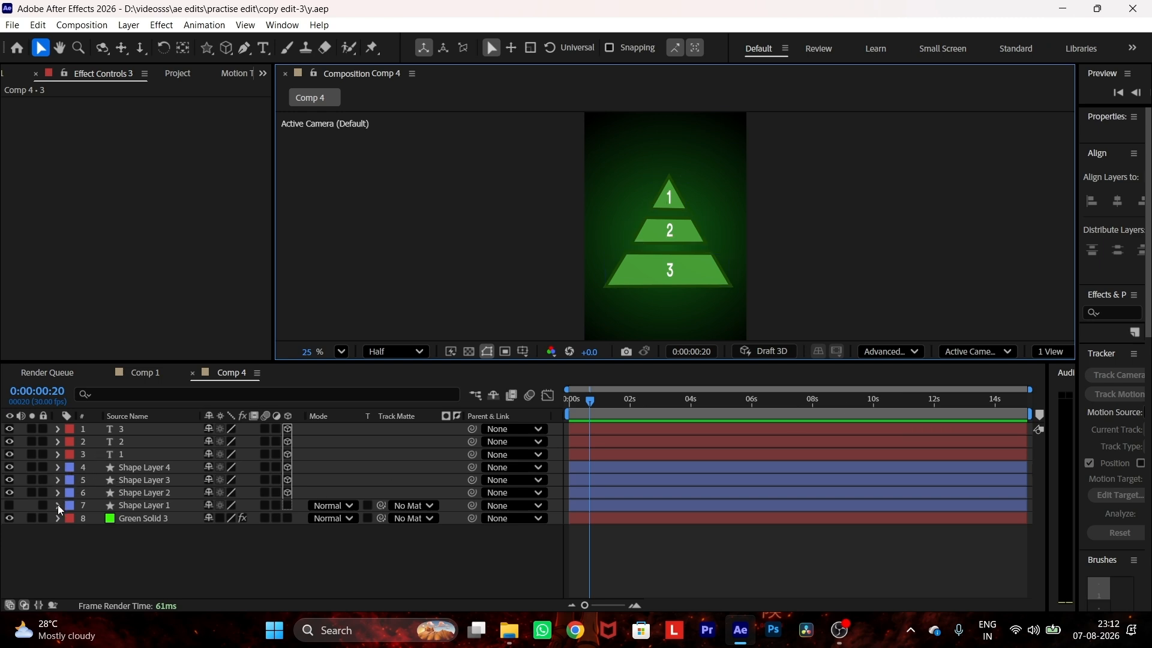
Step: Set the extrusion depth of the pyramid's tip section, Shape Layer 2, to 250
{"action": "left_click", "coordinate": [122, 506]}
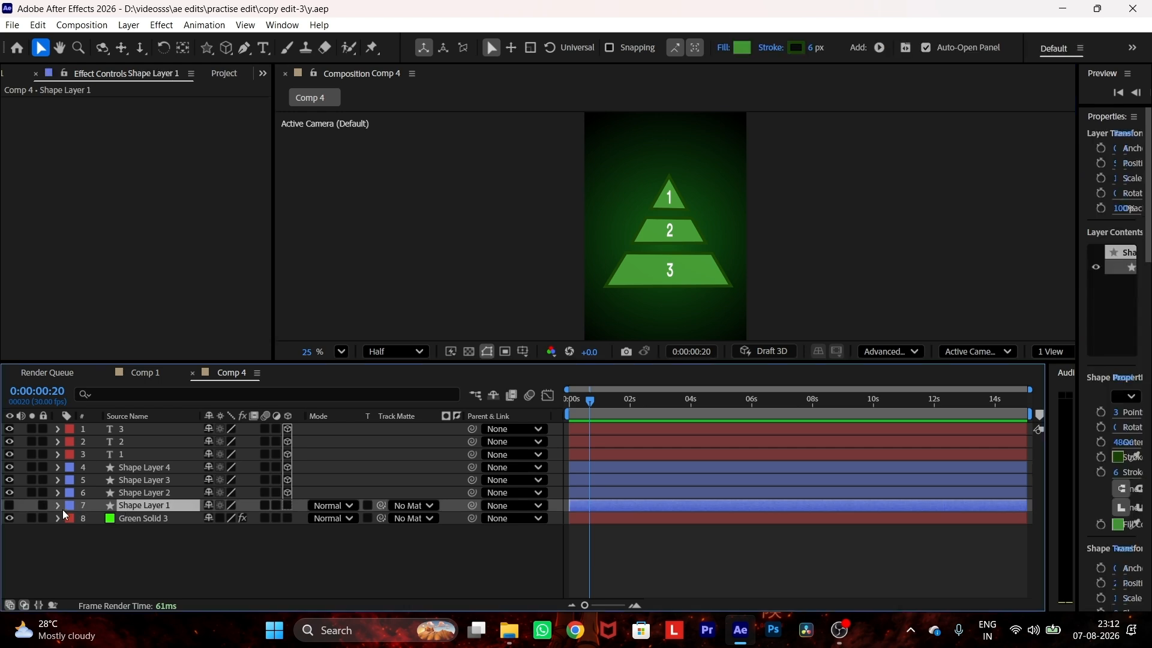
{"action": "left_click", "coordinate": [57, 492]}
{"action": "left_click", "coordinate": [72, 532]}
{"action": "scroll", "coordinate": [180, 540], "scroll_direction": "down", "scroll_amount": 1}
{"action": "left_click", "coordinate": [208, 554]}
{"action": "key", "text": "Return"}
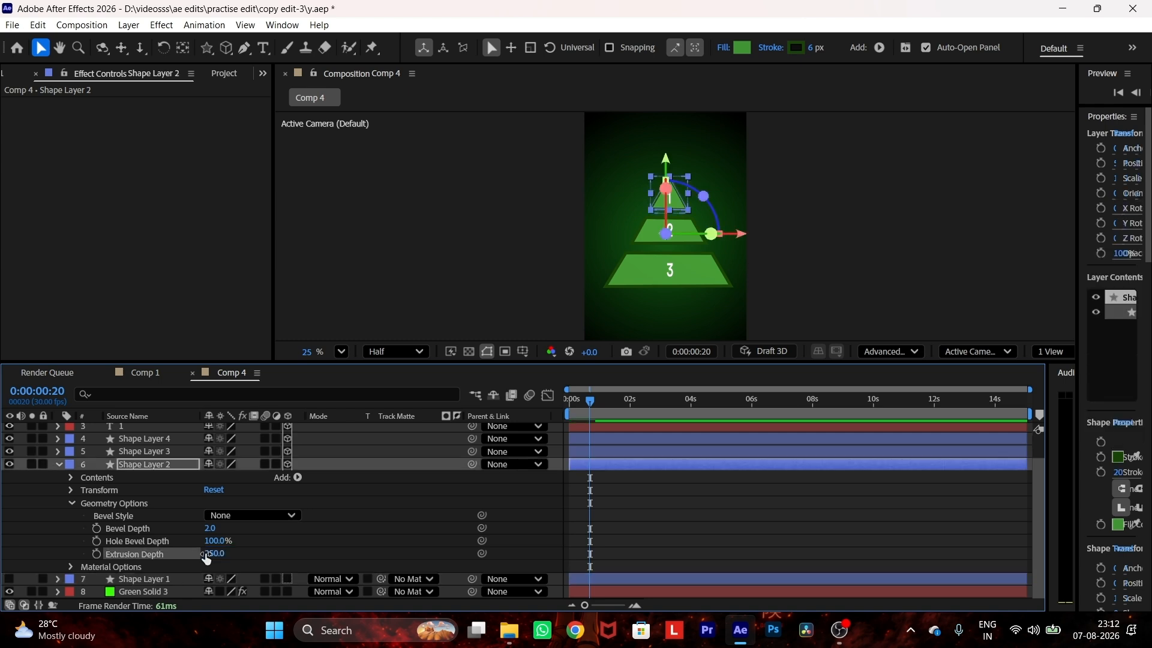
Step: Set the extrusion depth of the middle band, Shape Layer 3, to 450
{"action": "left_click", "coordinate": [59, 451]}
{"action": "left_click", "coordinate": [71, 491]}
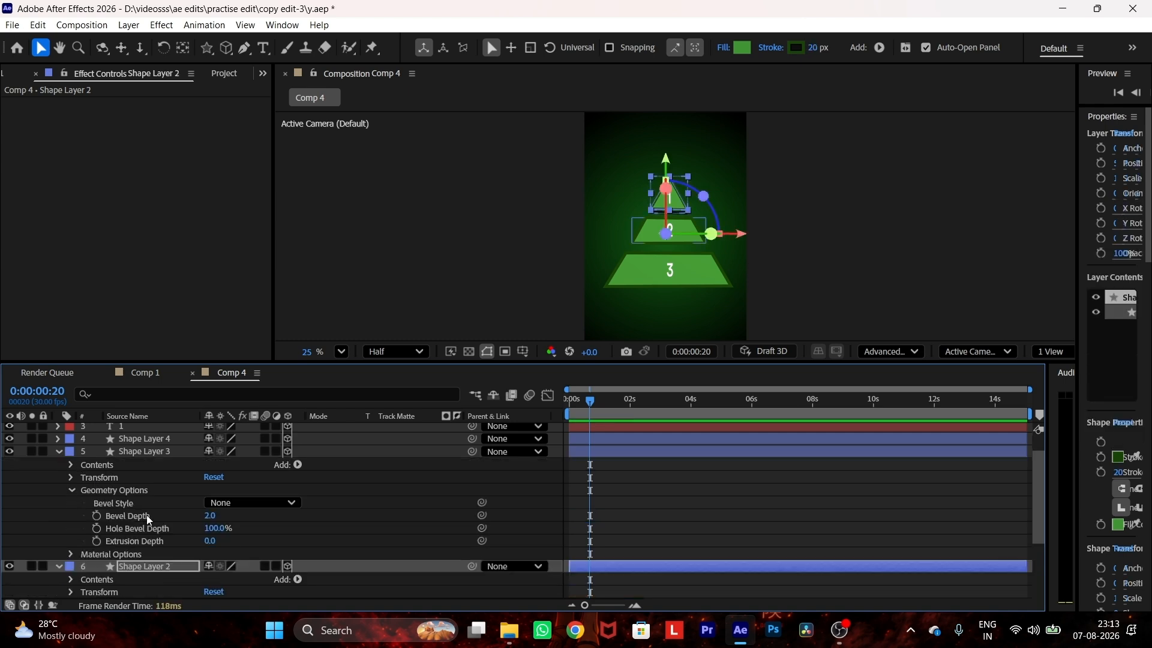
{"action": "left_click", "coordinate": [209, 541]}
{"action": "key", "text": "Return"}
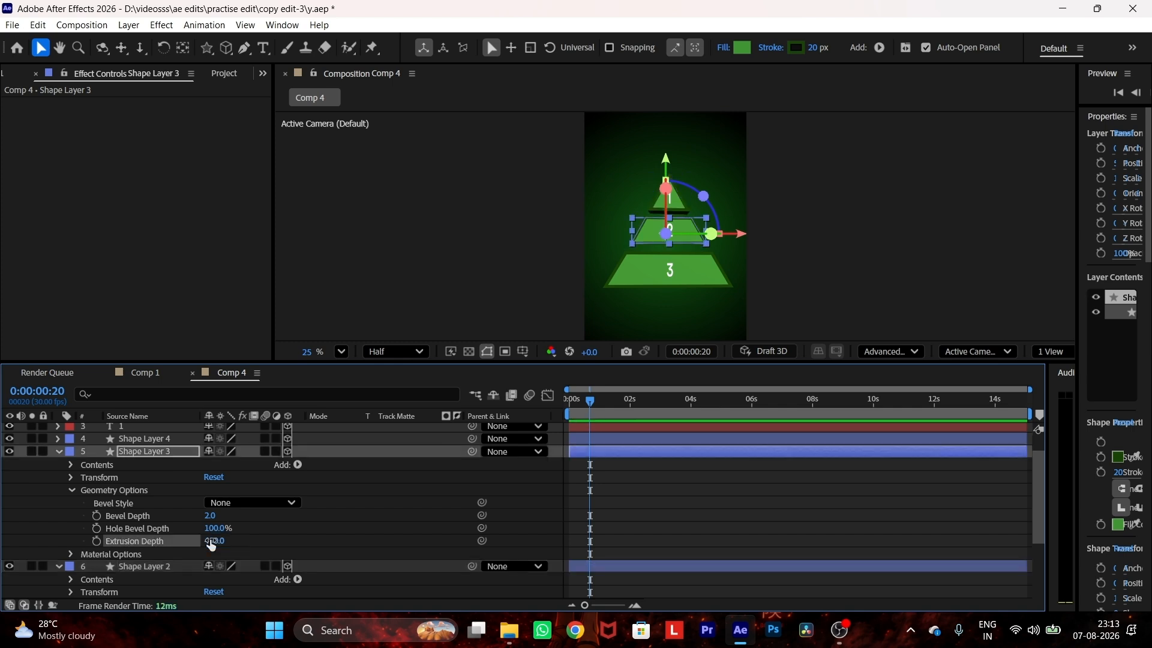
Step: Set the extrusion depth of the base band, Shape Layer 4, to 650
{"action": "left_click", "coordinate": [59, 452]}
{"action": "left_click", "coordinate": [57, 438]}
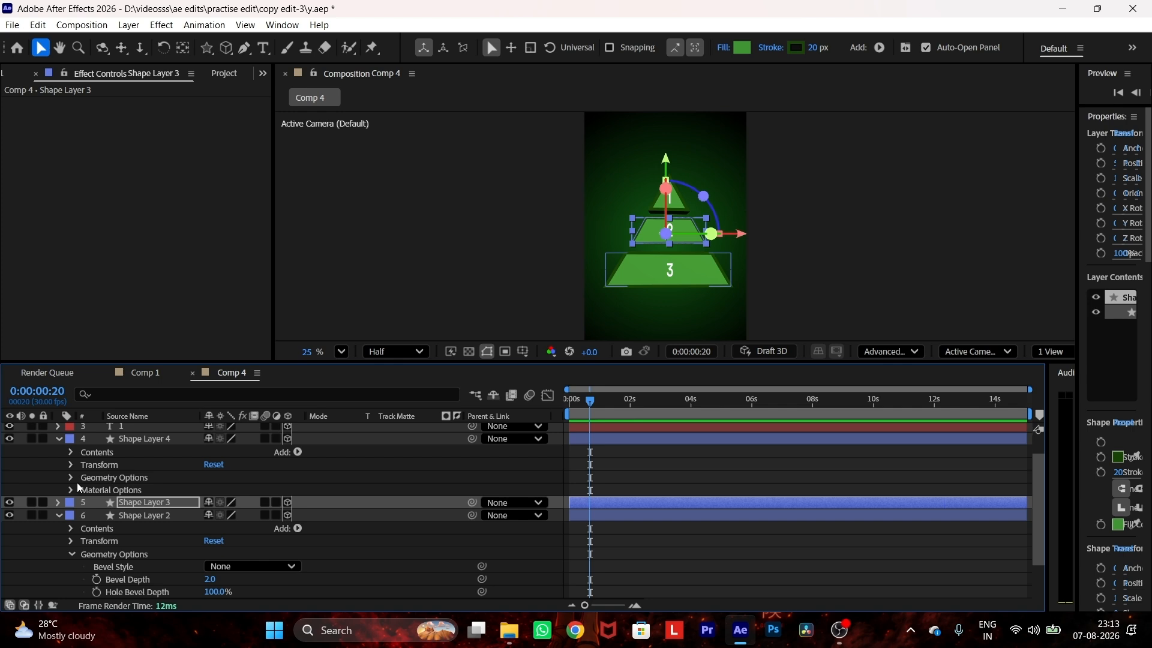
{"action": "left_click", "coordinate": [71, 478]}
{"action": "left_click", "coordinate": [209, 529]}
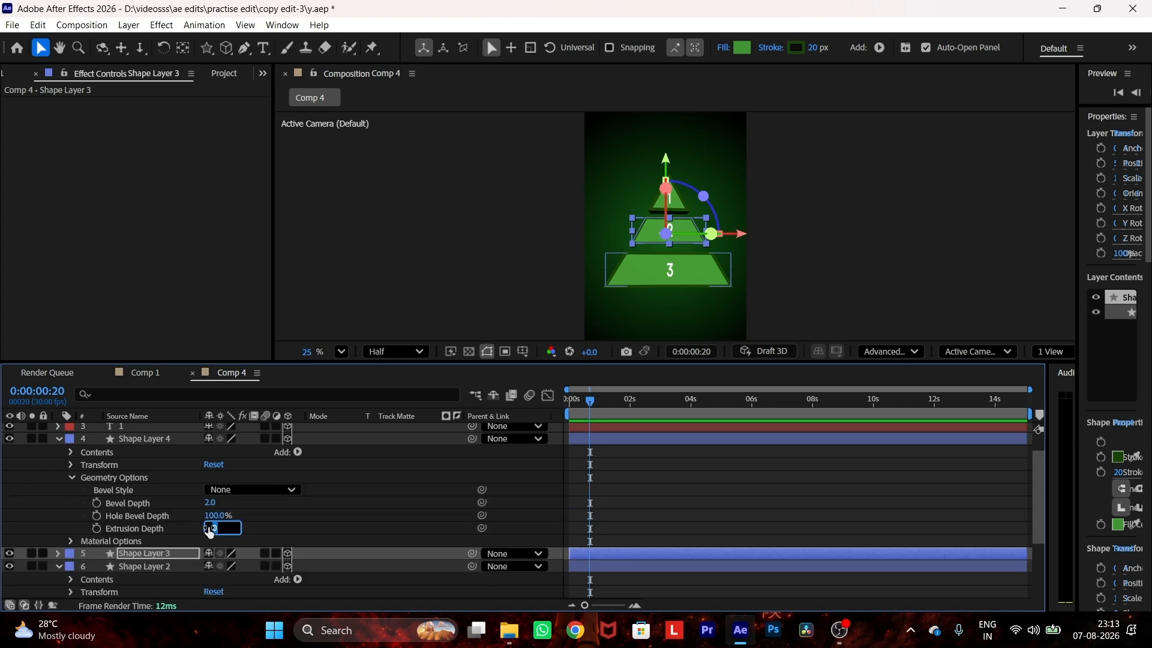
{"action": "key", "text": "Return"}
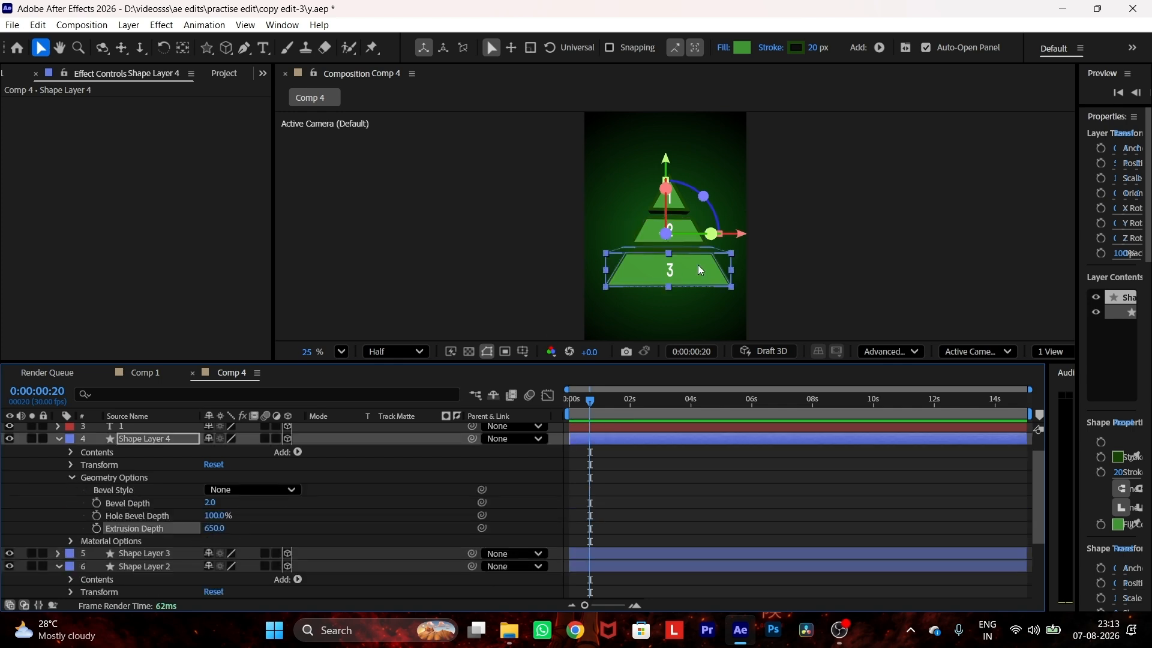
Step: Show the composition in two views to inspect the extruded pyramid from Custom View 1
{"action": "scroll", "coordinate": [714, 271], "scroll_direction": "right", "scroll_amount": 2}
{"action": "left_click", "coordinate": [1053, 352]}
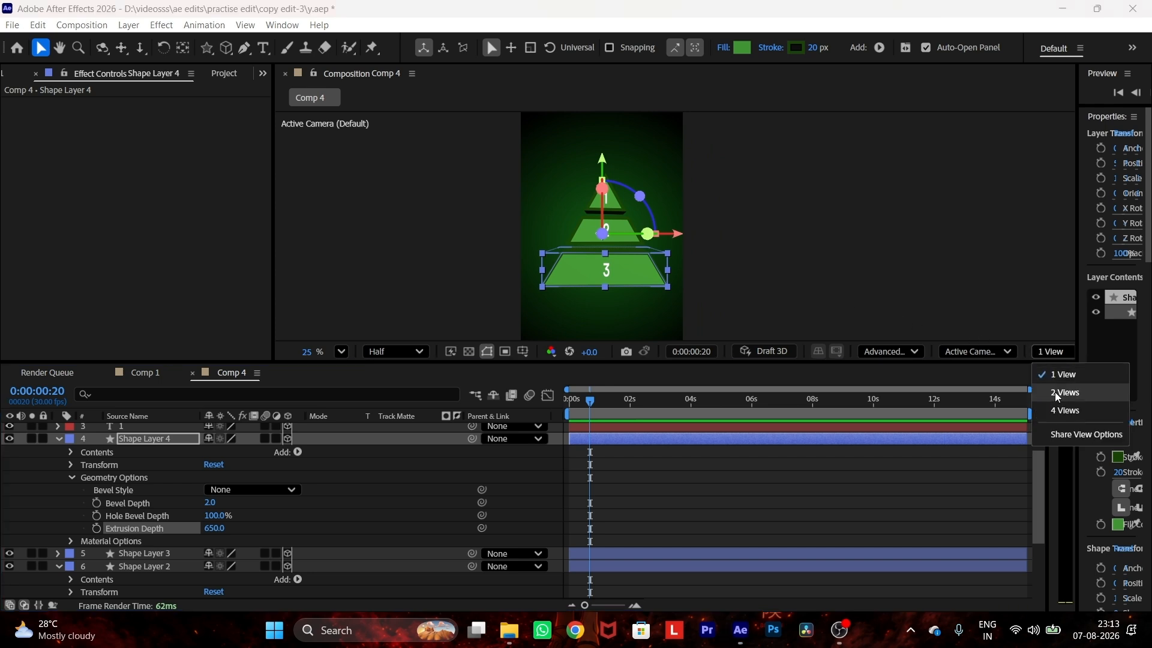
{"action": "left_click", "coordinate": [1058, 393]}
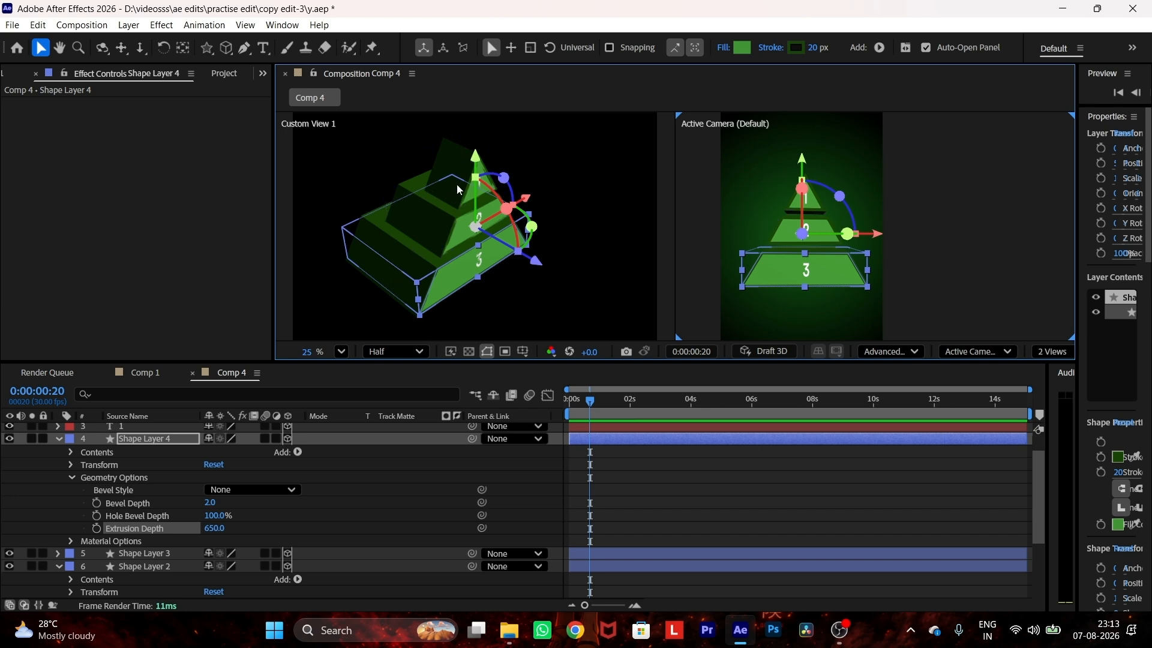
{"action": "left_click_drag", "start_coordinate": [540, 264], "coordinate": [516, 282]}
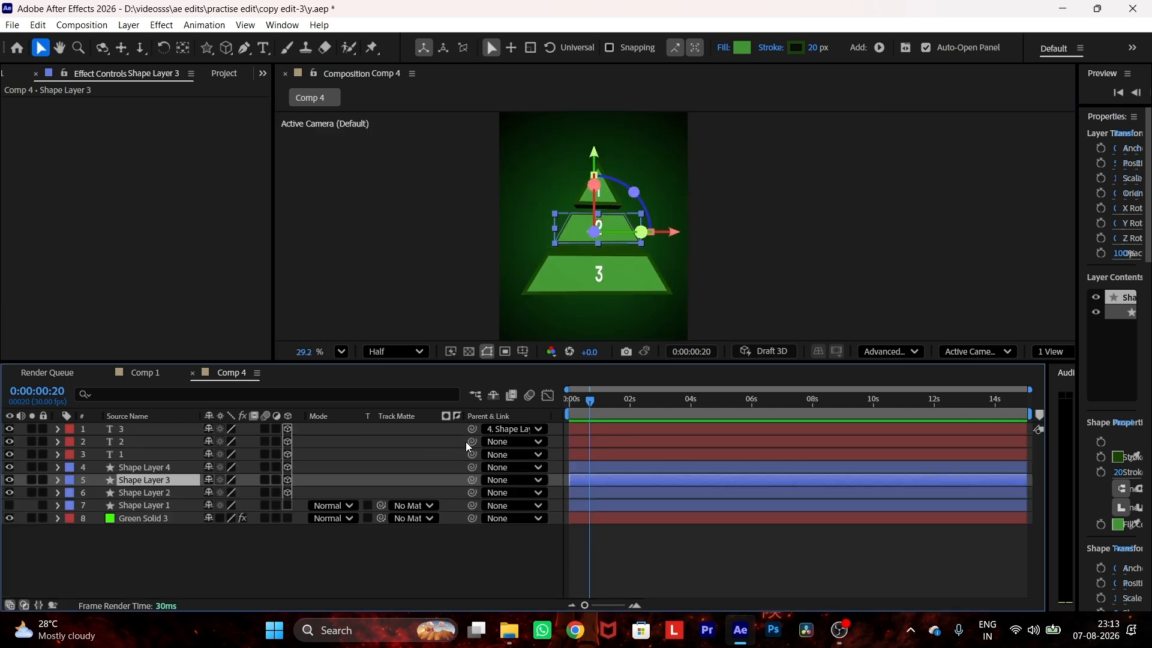
Step: Parent number 3 to Shape Layer 4, 2 to Shape Layer 3 and 1 to Shape Layer 2, and save
{"action": "left_click_drag", "start_coordinate": [472, 442], "coordinate": [162, 480]}
{"action": "left_click", "coordinate": [150, 454]}
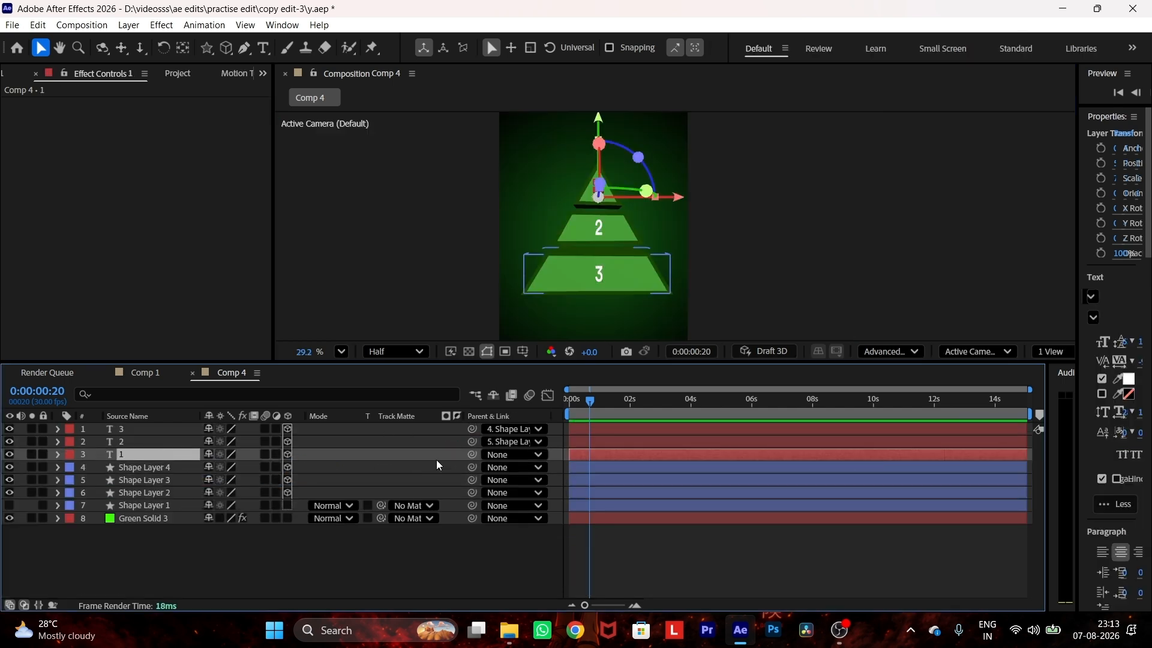
{"action": "left_click_drag", "start_coordinate": [472, 454], "coordinate": [219, 495]}
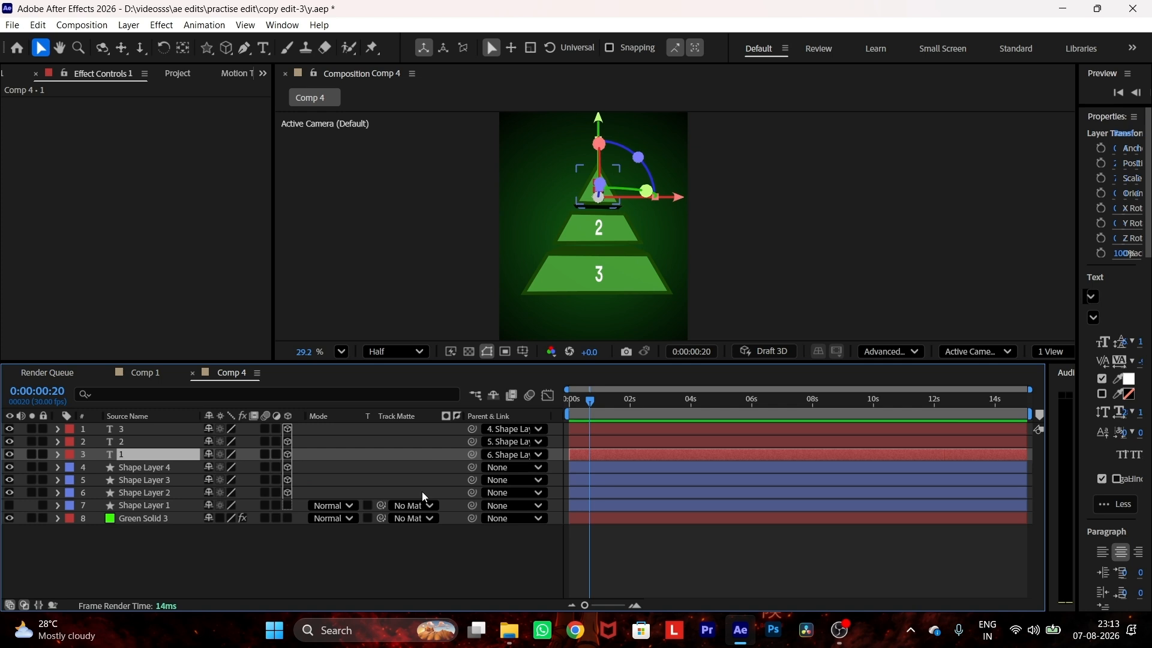
{"action": "key", "text": "ctrl+s"}
Step: Add a new null object to the composition
{"action": "left_click", "coordinate": [336, 428]}
{"action": "left_click", "coordinate": [332, 443], "text": "ctrl"}
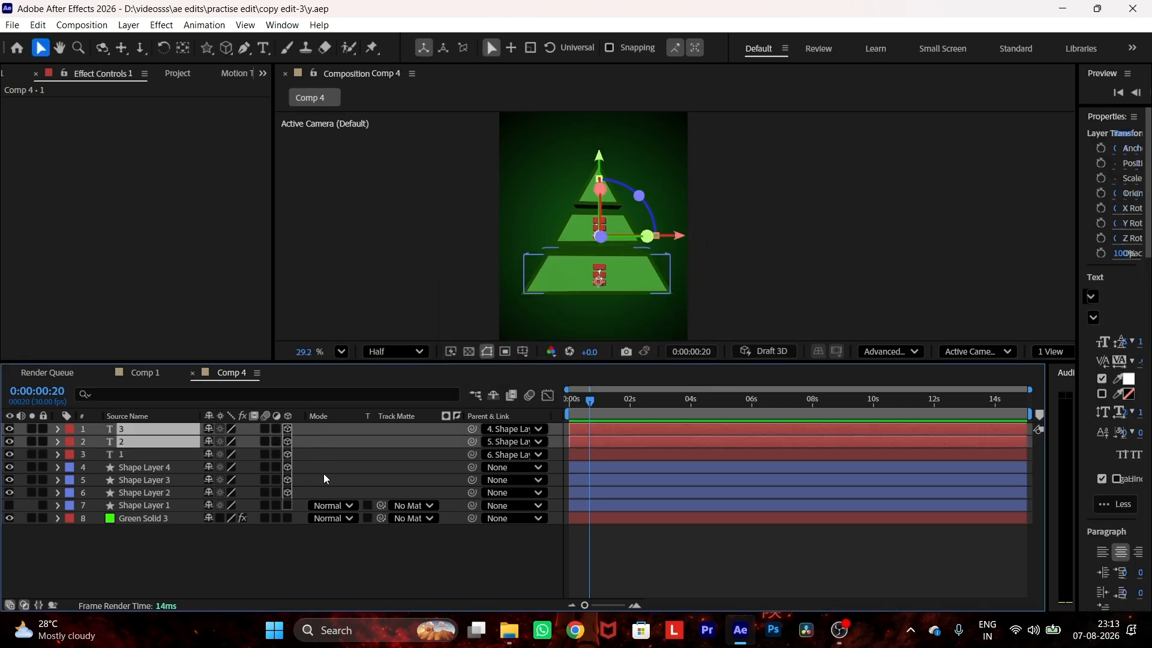
{"action": "left_click", "coordinate": [323, 466]}
{"action": "left_click_drag", "start_coordinate": [322, 465], "coordinate": [318, 491]}
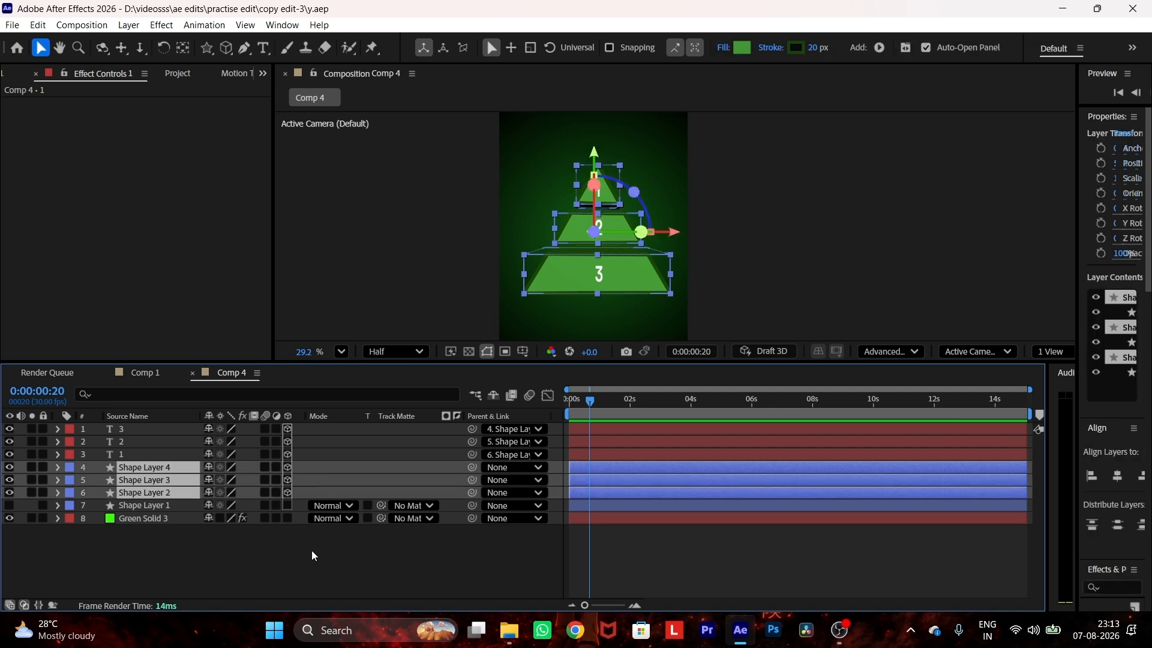
{"action": "left_click", "coordinate": [307, 533]}
{"action": "right_click", "coordinate": [323, 480]}
{"action": "mouse_move", "coordinate": [377, 304]}
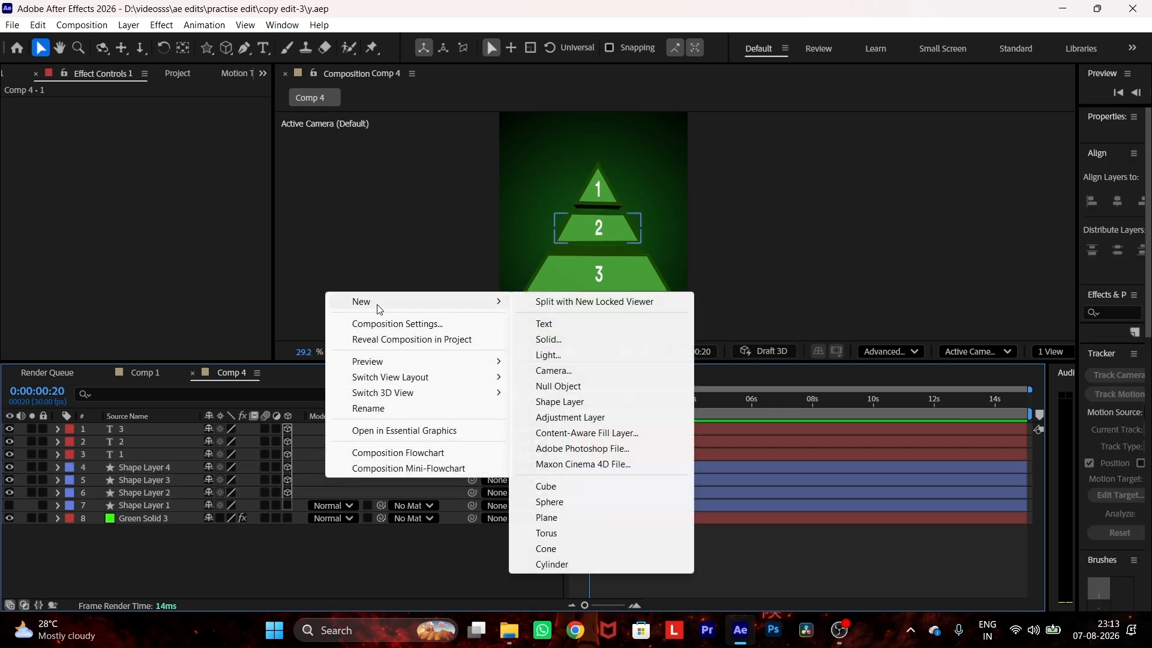
{"action": "left_click", "coordinate": [573, 386]}
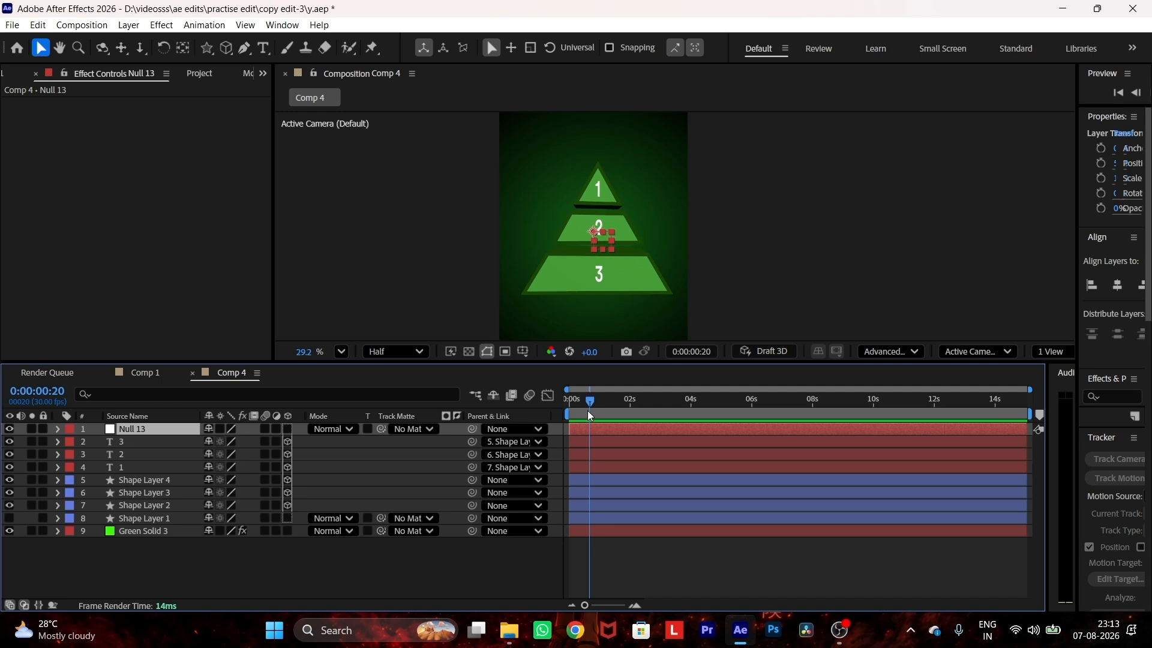
Step: Make the null 3D and parent Shape Layers 2, 3 and 4 to it
{"action": "left_click", "coordinate": [288, 428]}
{"action": "left_click_drag", "start_coordinate": [306, 475], "coordinate": [163, 437]}
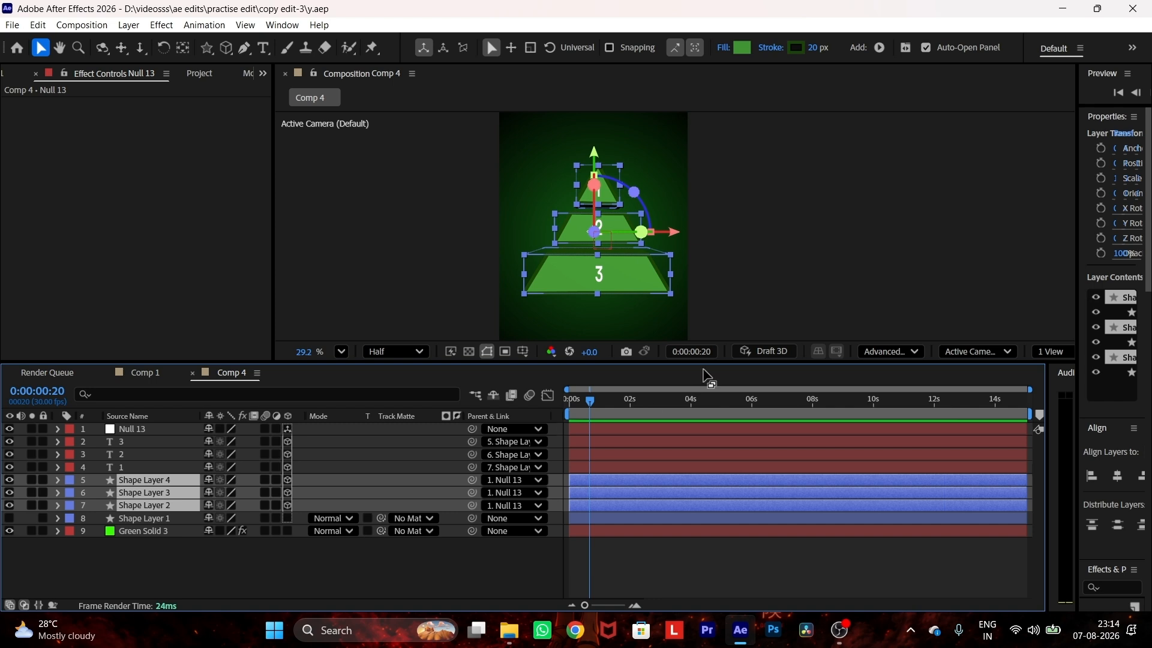
{"action": "left_click", "coordinate": [792, 214]}
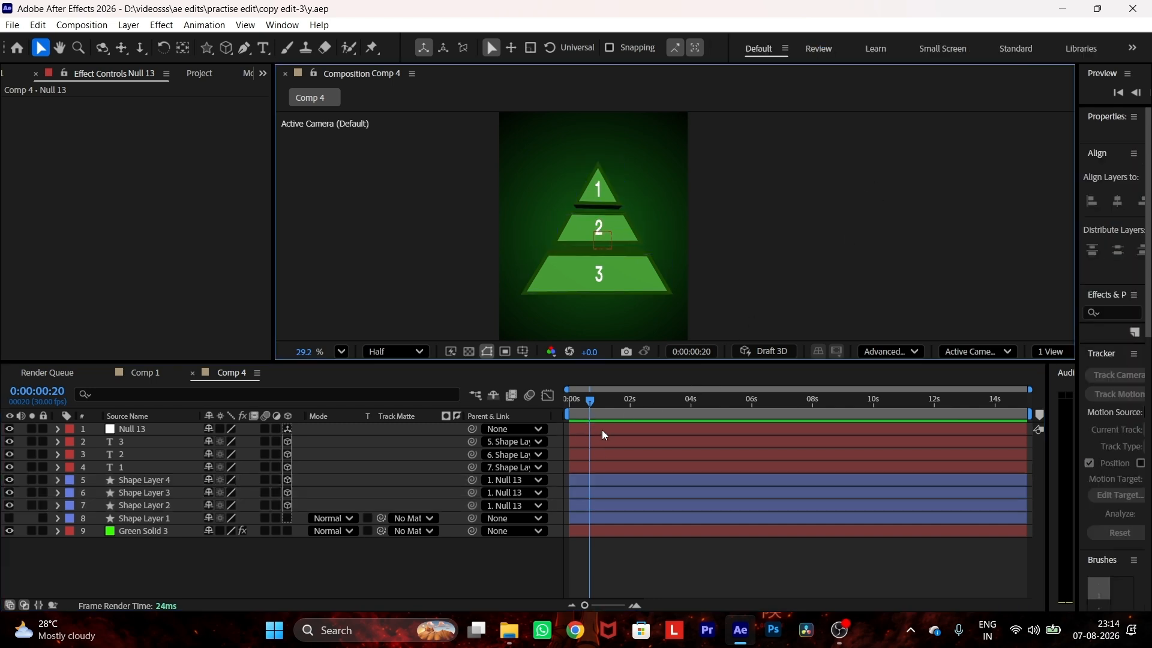
Step: Change the null layer's label colour to teal and save the project
{"action": "left_click", "coordinate": [155, 430]}
{"action": "left_click", "coordinate": [69, 429]}
{"action": "left_click", "coordinate": [117, 373]}
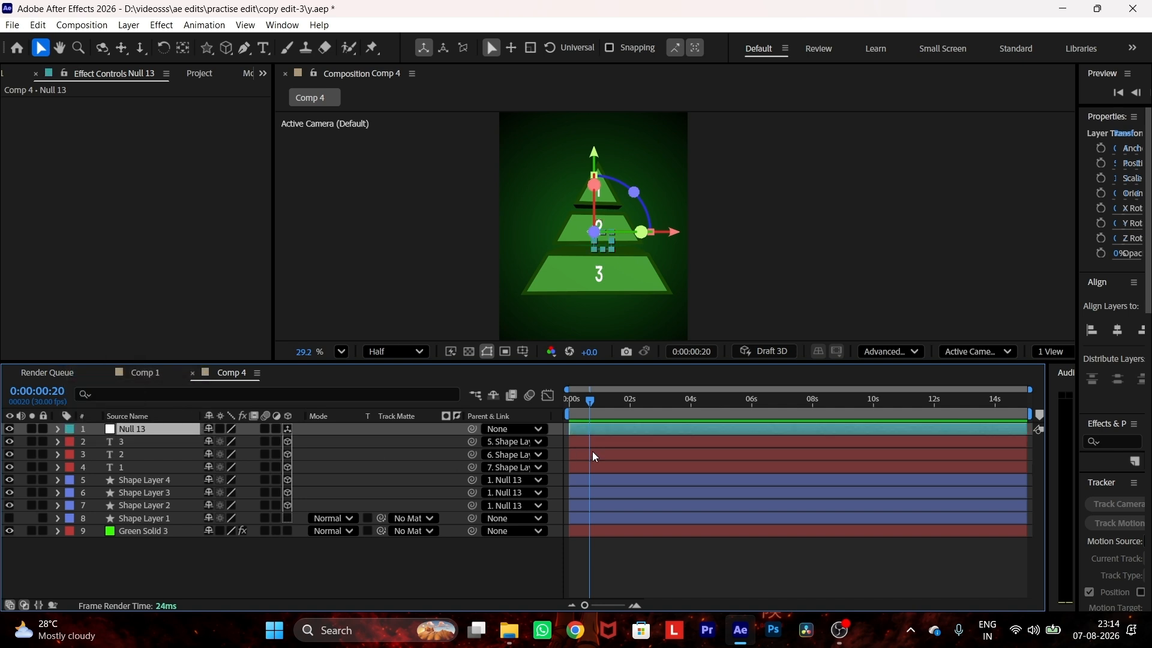
{"action": "key", "text": "ctrl+s"}
Step: Keyframe the null's Position and Orientation and shift both keyframes to 0:00:00:05
{"action": "key", "text": "p"}
{"action": "left_click", "coordinate": [98, 443]}
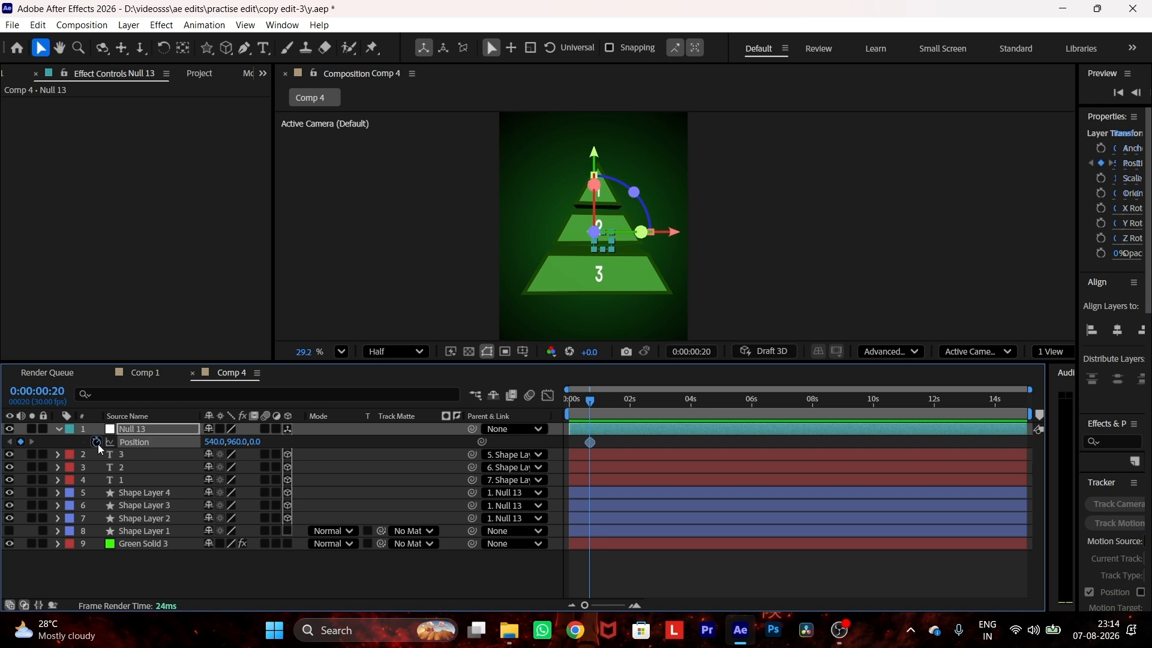
{"action": "key", "text": "r"}
{"action": "left_click", "coordinate": [97, 443]}
{"action": "key", "text": "u"}
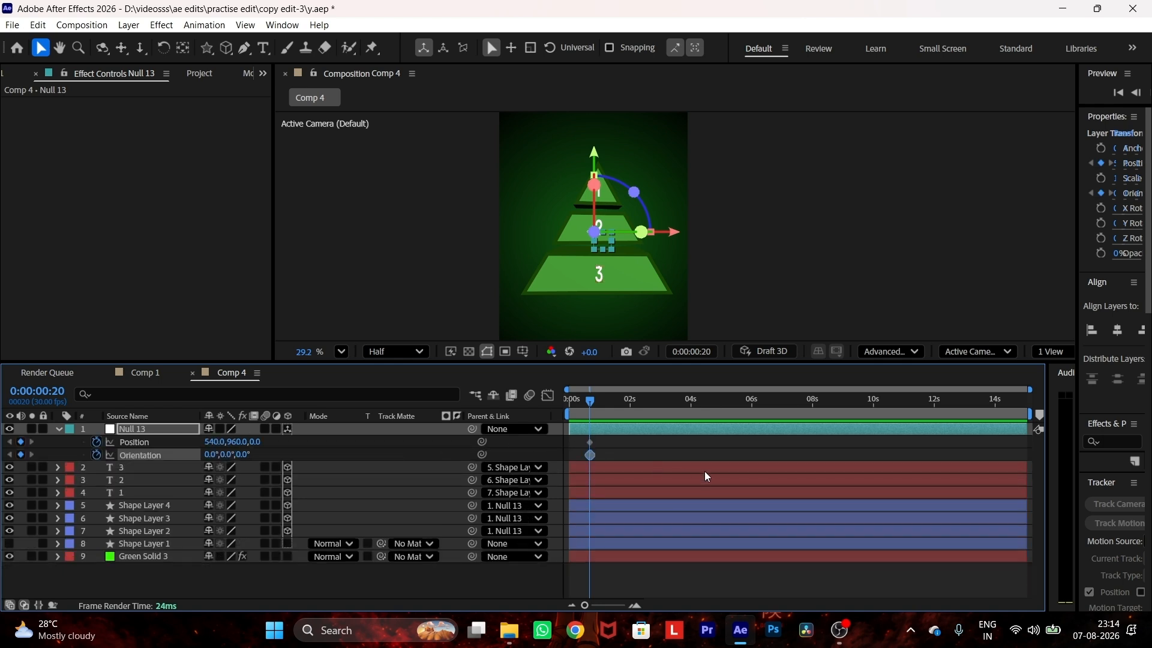
{"action": "left_click_drag", "start_coordinate": [603, 451], "coordinate": [575, 443]}
{"action": "left_click", "coordinate": [9, 442]}
Step: Animate the null's Y position from -556 at 0:00:00:05 to 884 at 0:00:01:24
{"action": "scroll", "coordinate": [415, 273], "scroll_direction": "down", "scroll_amount": 2}
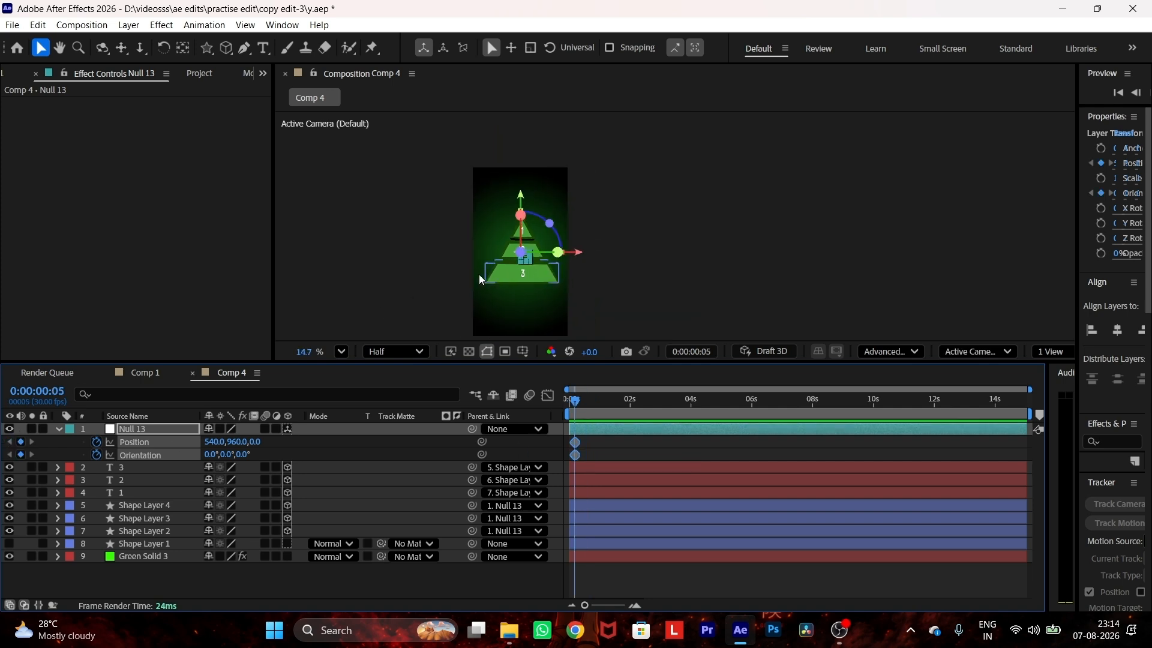
{"action": "scroll", "coordinate": [479, 275], "scroll_direction": "left", "scroll_amount": 2}
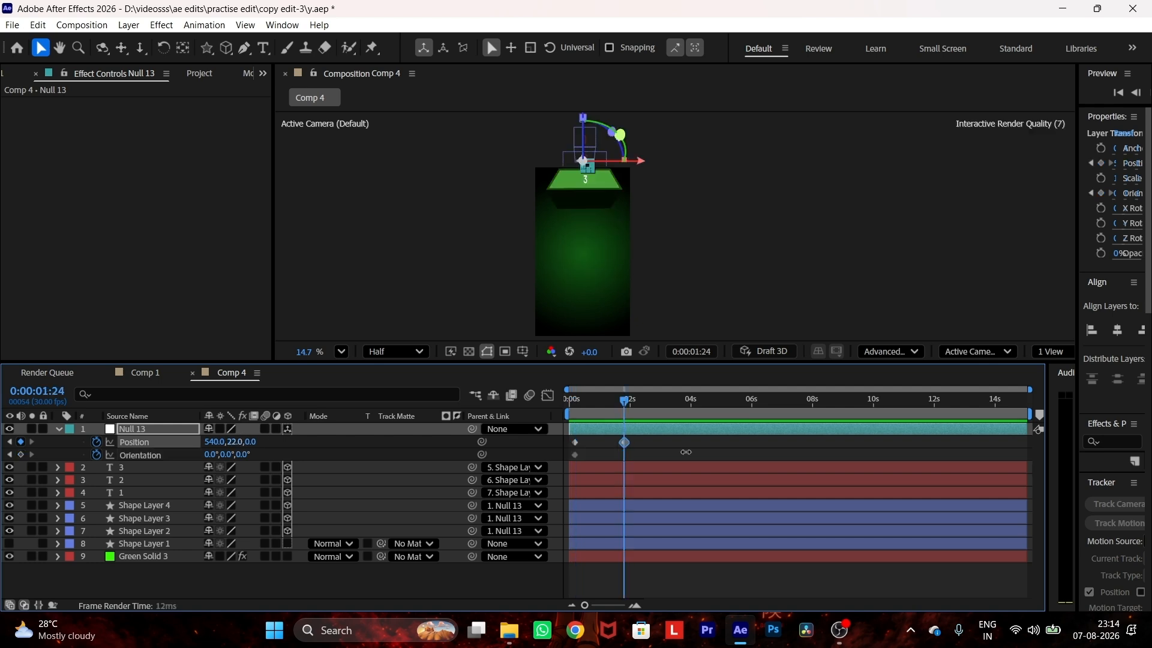
{"action": "left_click_drag", "start_coordinate": [684, 453], "coordinate": [937, 431]}
{"action": "left_click_drag", "start_coordinate": [231, 444], "coordinate": [562, 488]}
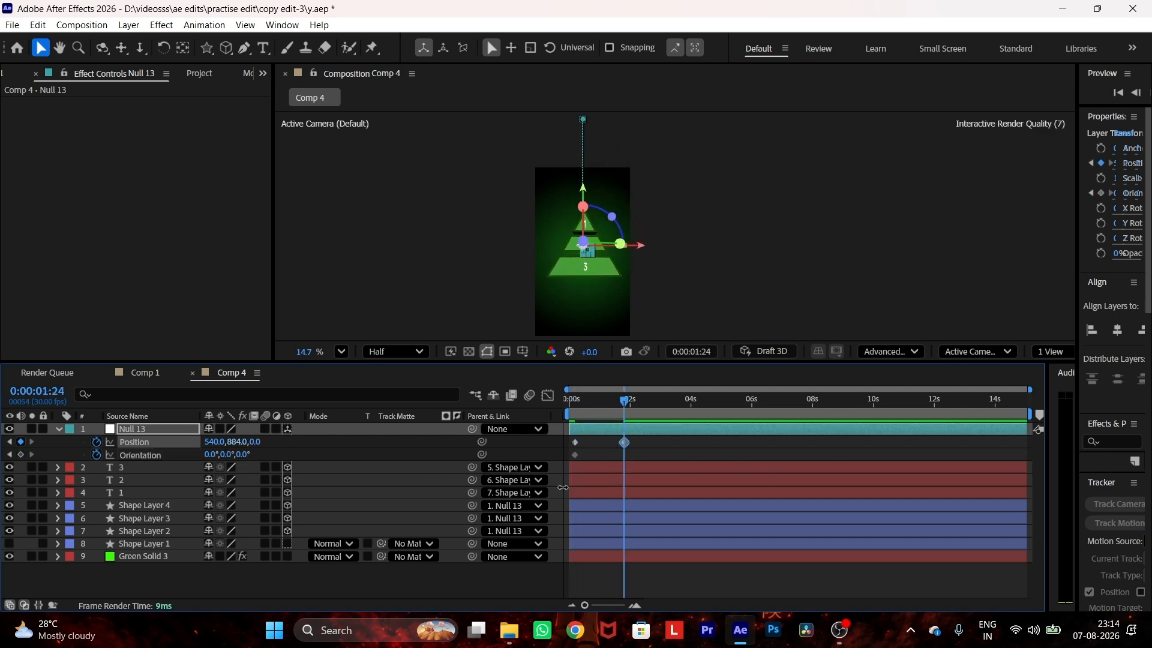
Step: Set the null's X orientation to 359° at the end of the drop and apply Easy Ease to the keyframes
{"action": "left_click_drag", "start_coordinate": [242, 459], "coordinate": [206, 457]}
{"action": "key", "text": "ctrl+z"}
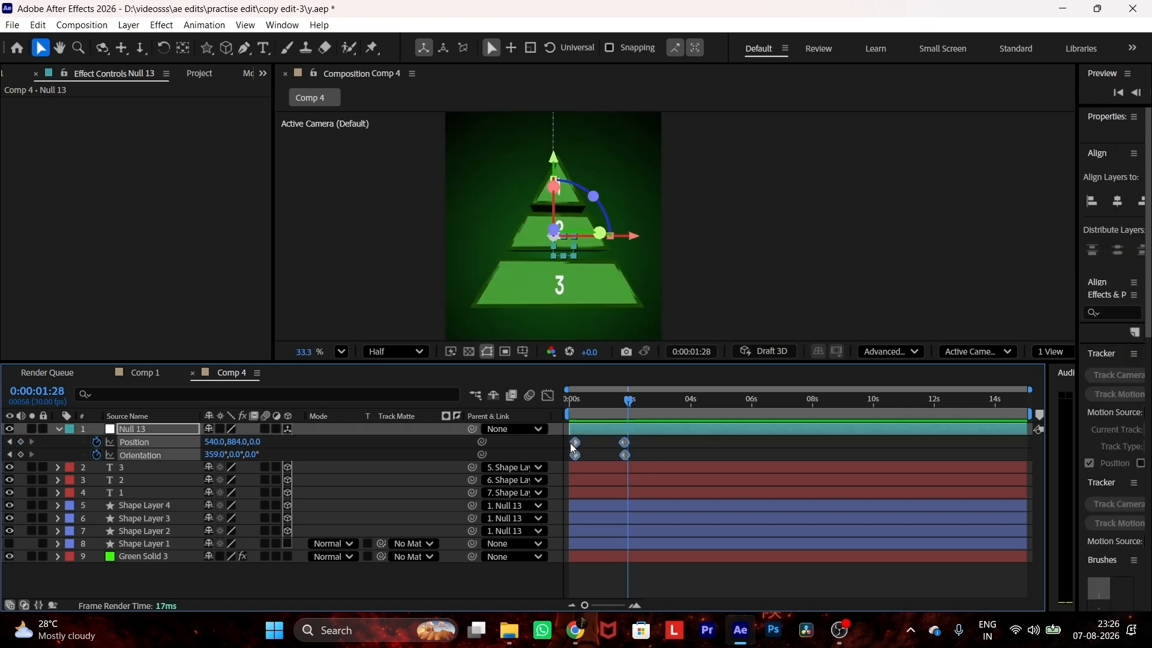
{"action": "key", "text": "F9"}
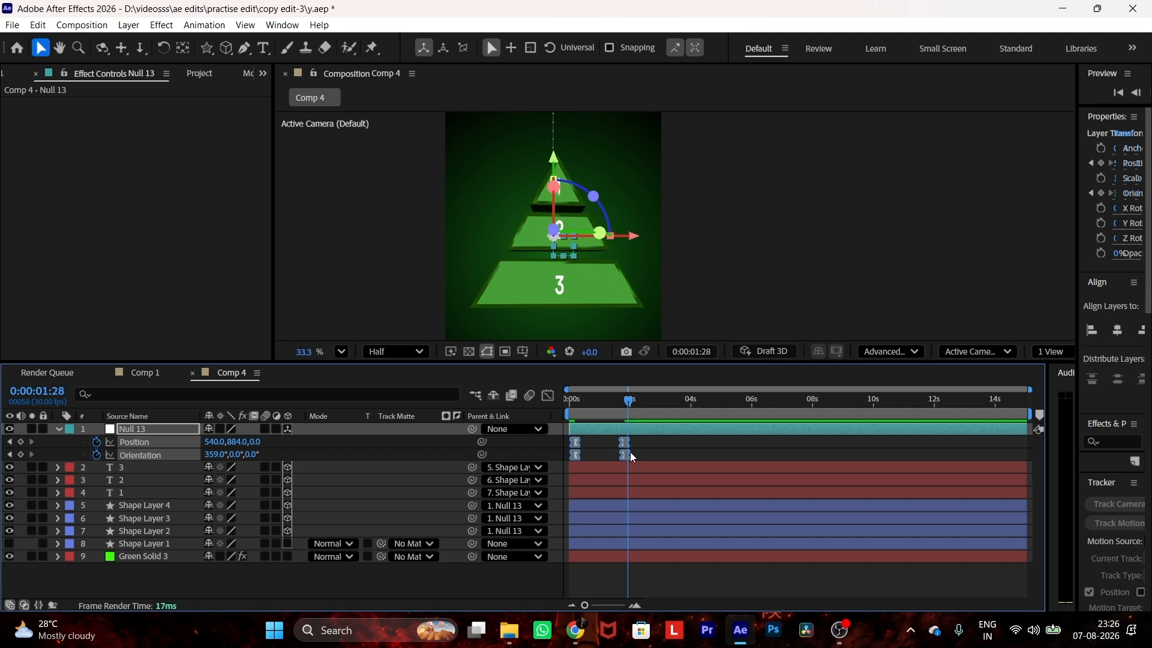
Step: Move the null's ending Orientation keyframe back to about one second and its ending Position keyframe slightly earlier
{"action": "left_click", "coordinate": [635, 452]}
{"action": "mouse_move", "coordinate": [624, 455]}
{"action": "left_mouse_down"}
{"action": "mouse_move", "coordinate": [609, 455]}
{"action": "mouse_move", "coordinate": [620, 443]}
{"action": "mouse_move", "coordinate": [603, 454]}
{"action": "left_mouse_up"}
{"action": "left_click", "coordinate": [620, 443]}
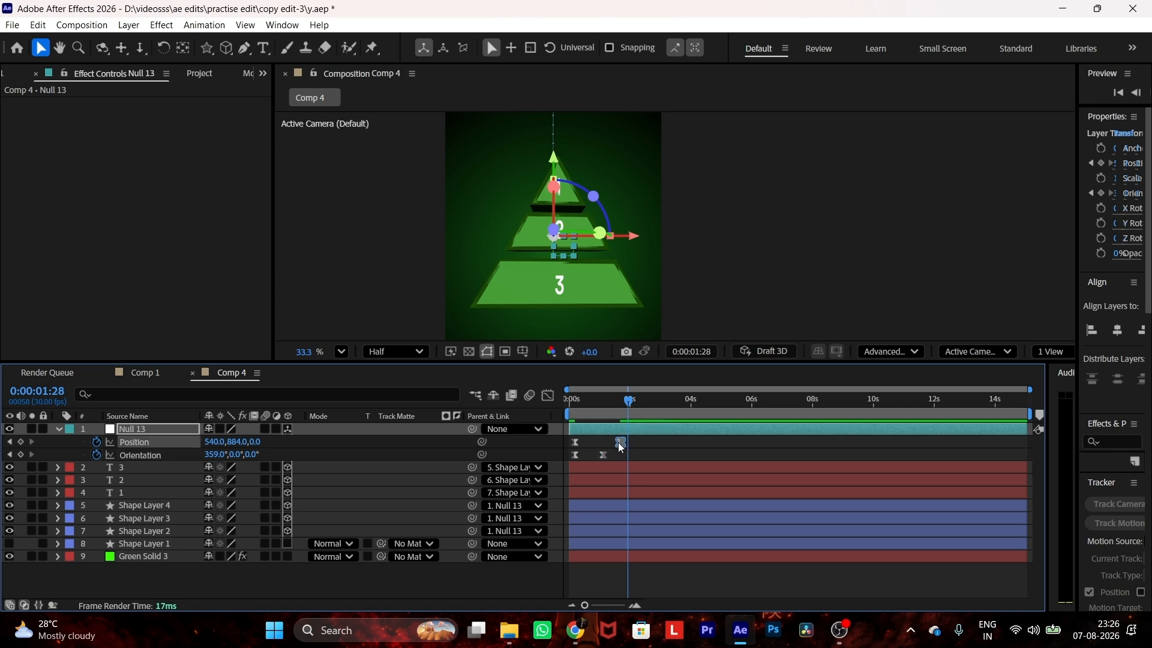
Step: Reshape the speed graph to peak early by raising the ending Position keyframe's influence to 100%
{"action": "left_click", "coordinate": [547, 395]}
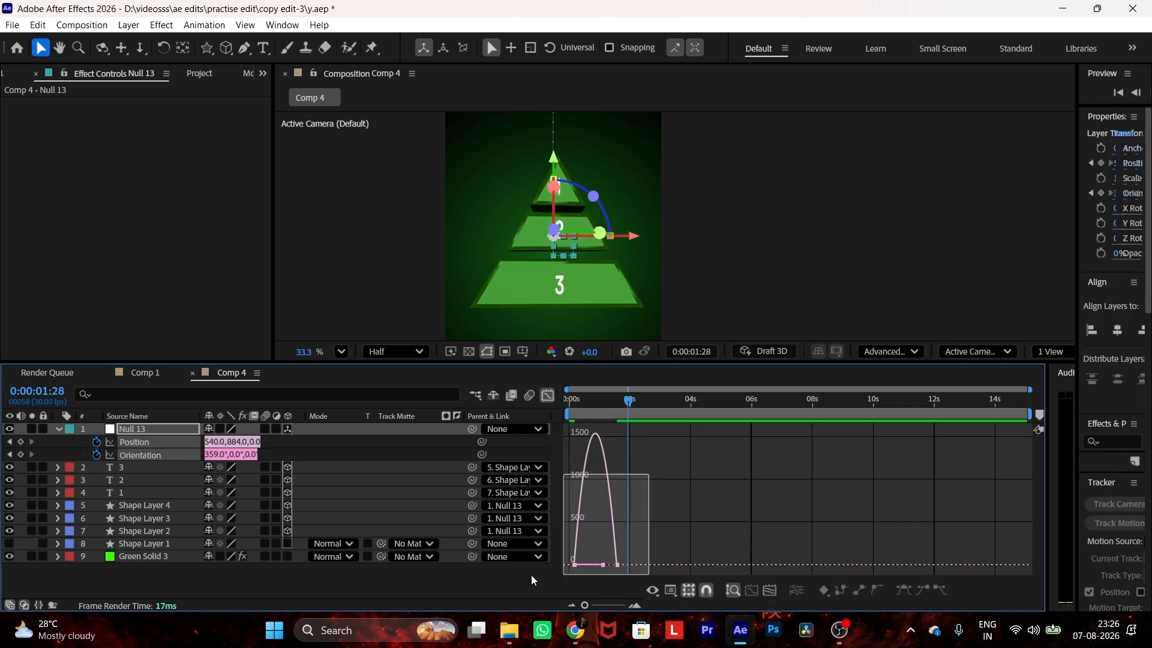
{"action": "left_click", "coordinate": [616, 565]}
{"action": "left_click_drag", "start_coordinate": [613, 563], "coordinate": [598, 540]}
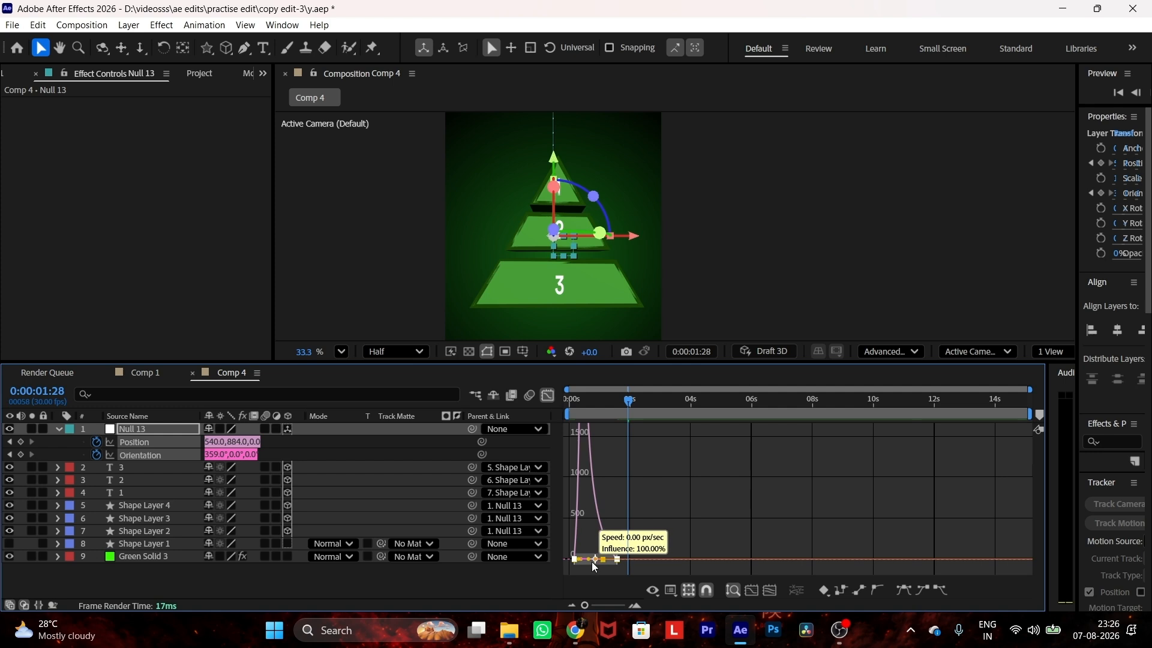
Step: Close the graph view and preview the pyramid's drop-and-spin animation from the start of the timeline
{"action": "left_click", "coordinate": [570, 401]}
{"action": "key", "text": "space"}
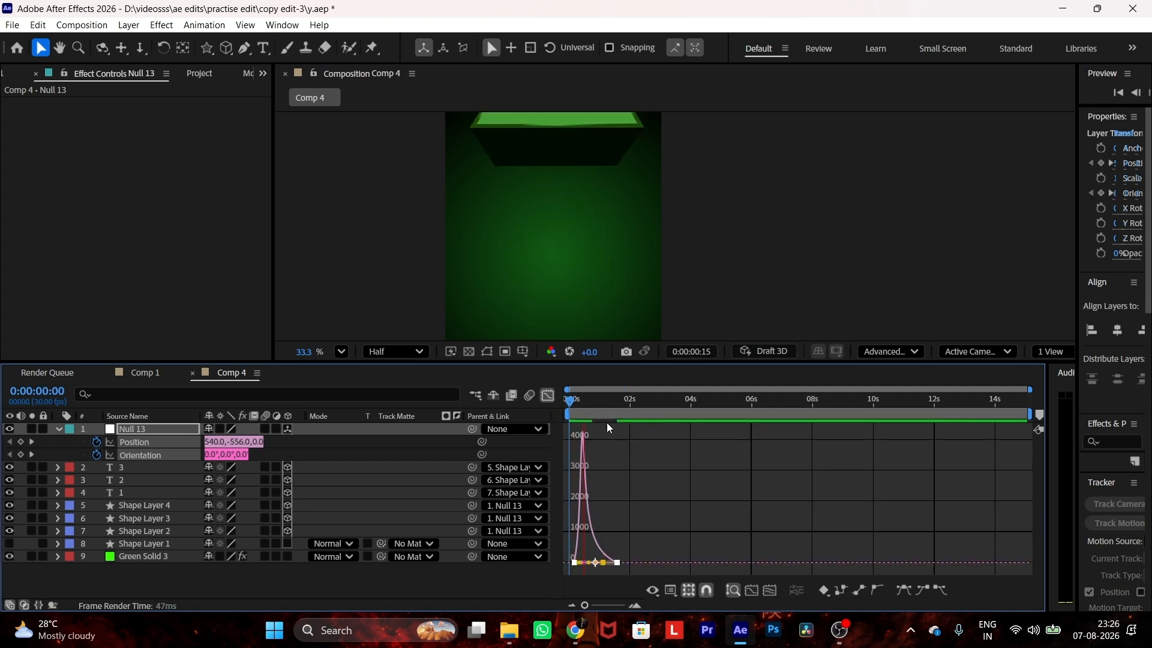
{"action": "key", "text": "space"}
{"action": "left_click", "coordinate": [547, 396]}
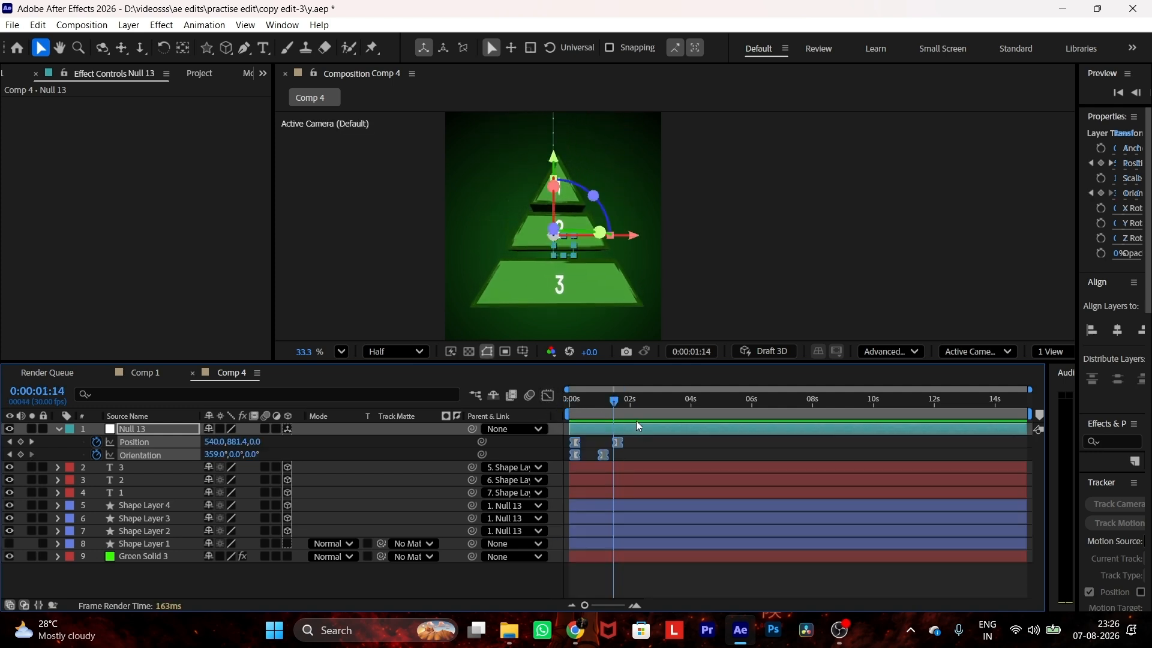
{"action": "key", "text": "space"}
{"action": "scroll", "coordinate": [584, 282], "scroll_direction": "down", "scroll_amount": 2}
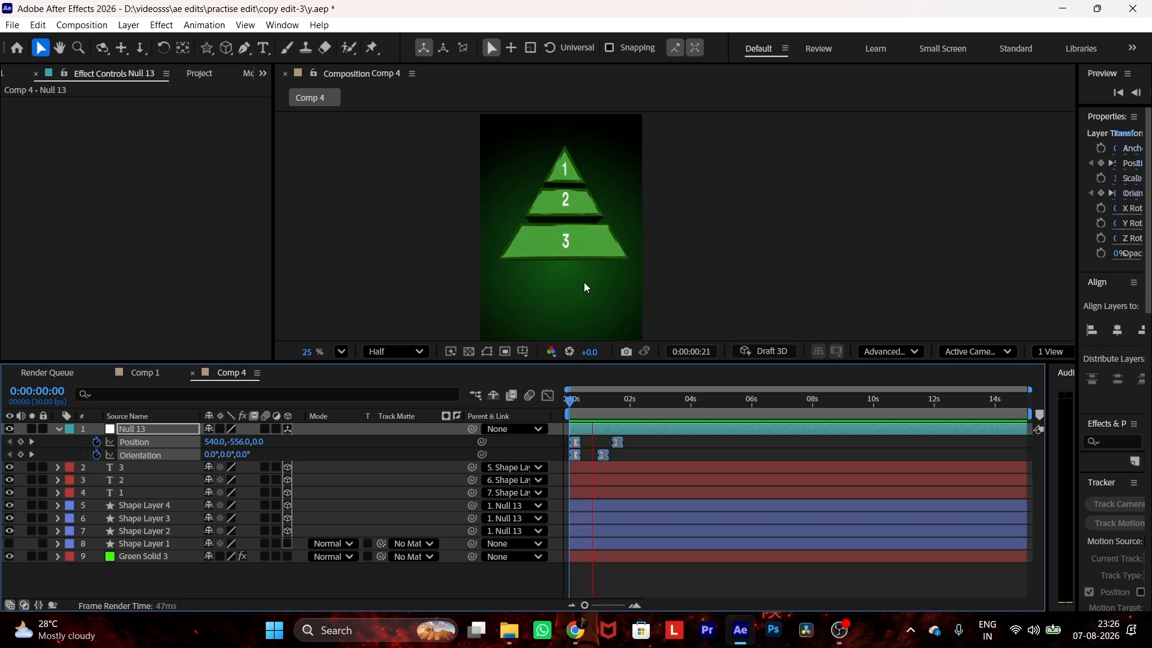
Step: Preview the pyramid's drop-and-spin animation several times from the start of the timeline
{"action": "key", "text": "space"}
{"action": "left_click_drag", "start_coordinate": [608, 399], "coordinate": [568, 400]}
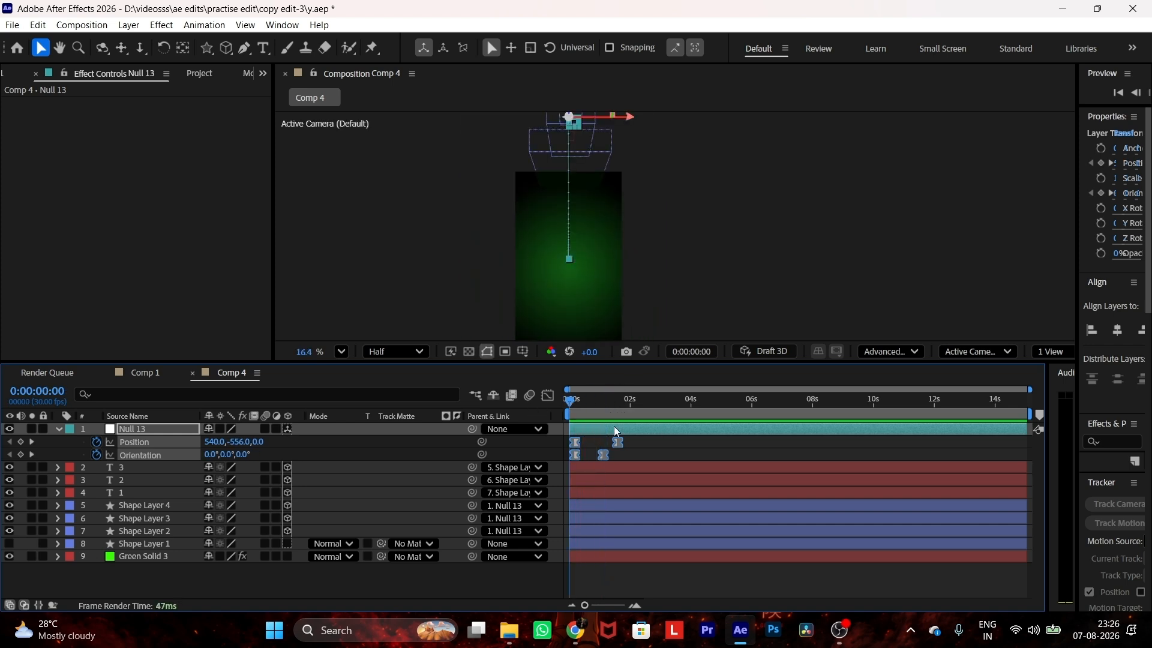
{"action": "key", "text": "space"}
{"action": "key", "text": "space"}
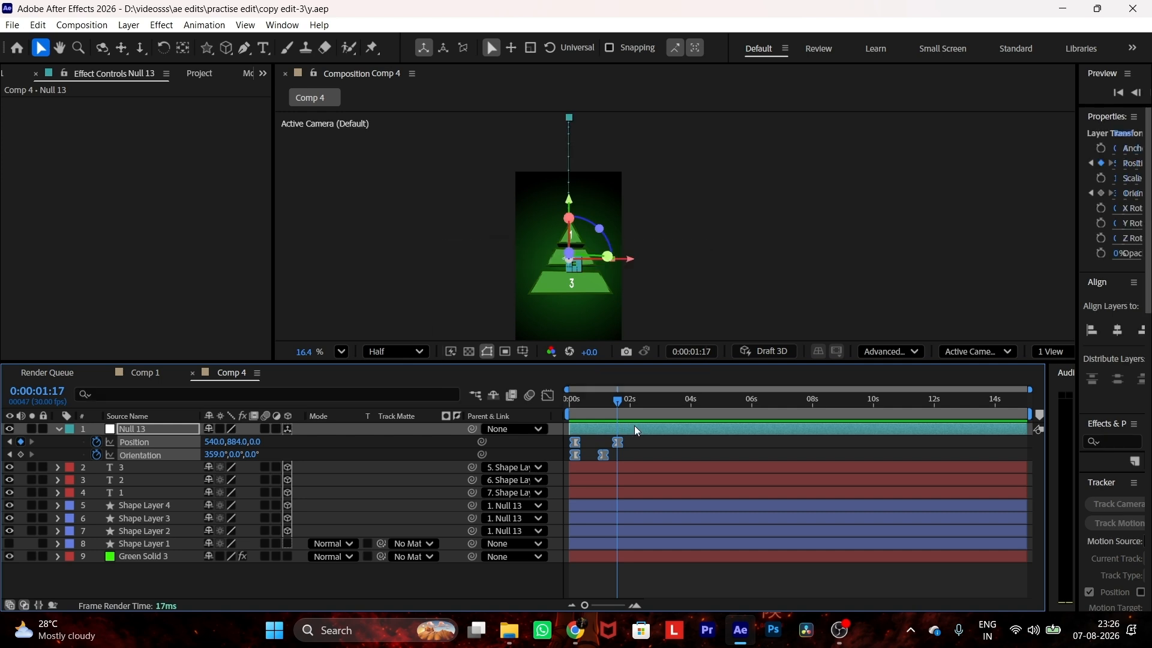
{"action": "left_click_drag", "start_coordinate": [620, 400], "coordinate": [566, 397]}
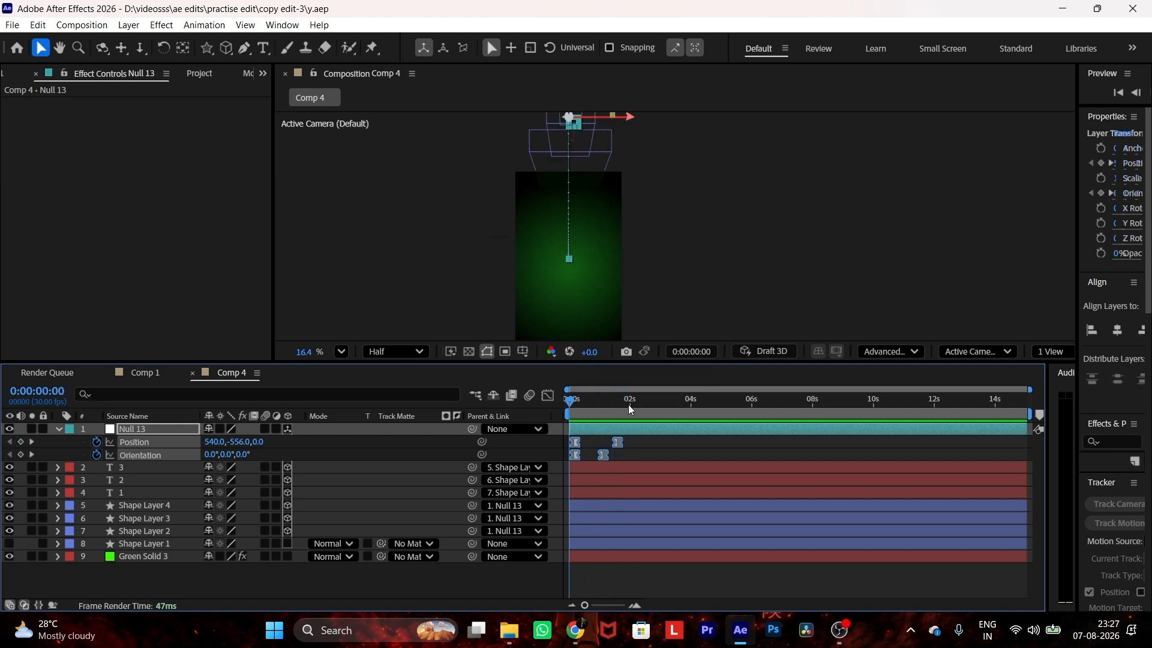
{"action": "key", "text": "space"}
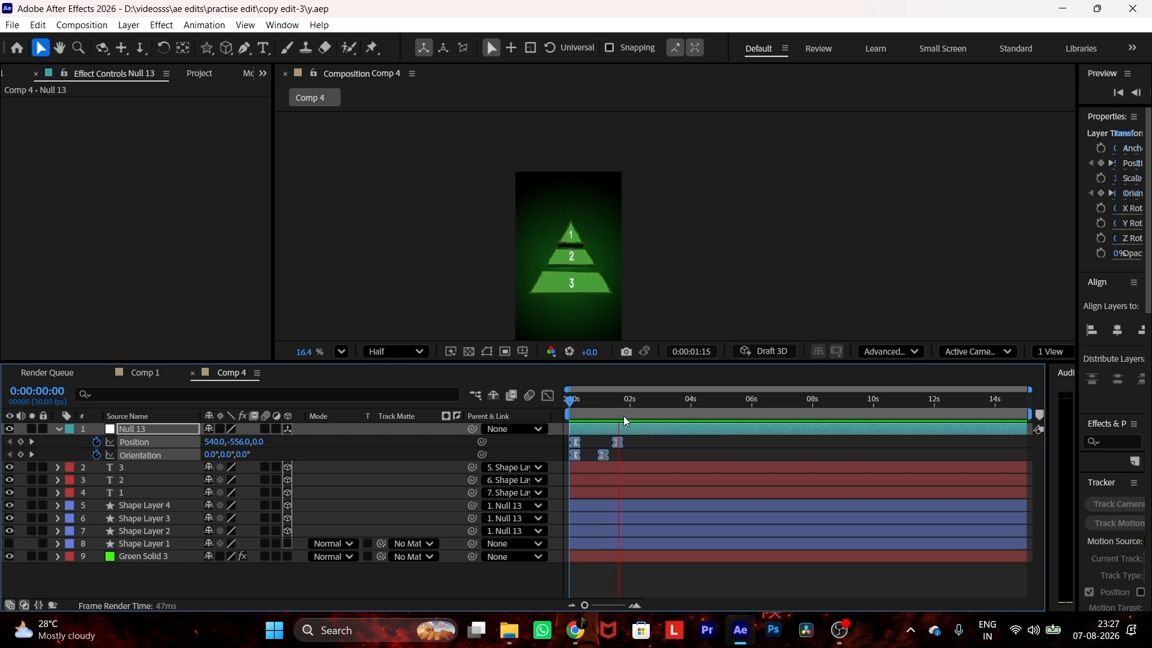
{"action": "key", "text": "space"}
Step: Move the null's ending Position keyframe slightly later and split the three number and three pyramid shape layers at 0:00:01:28
{"action": "left_click", "coordinate": [639, 445]}
{"action": "left_click_drag", "start_coordinate": [620, 442], "coordinate": [628, 408]}
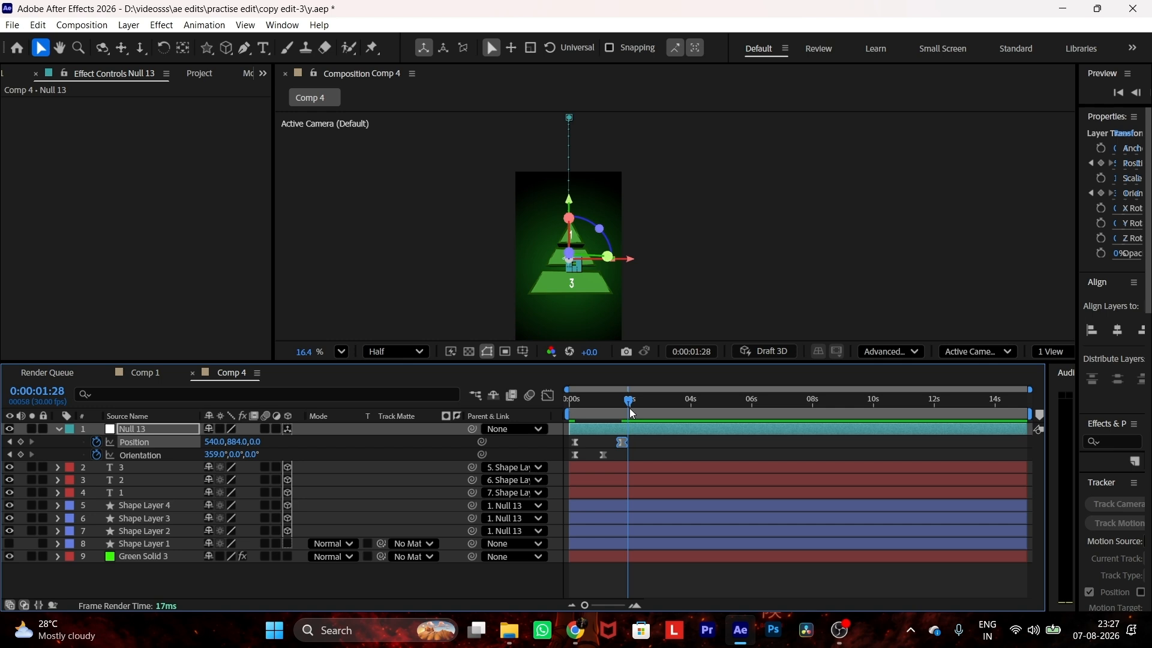
{"action": "left_click_drag", "start_coordinate": [409, 466], "coordinate": [411, 530]}
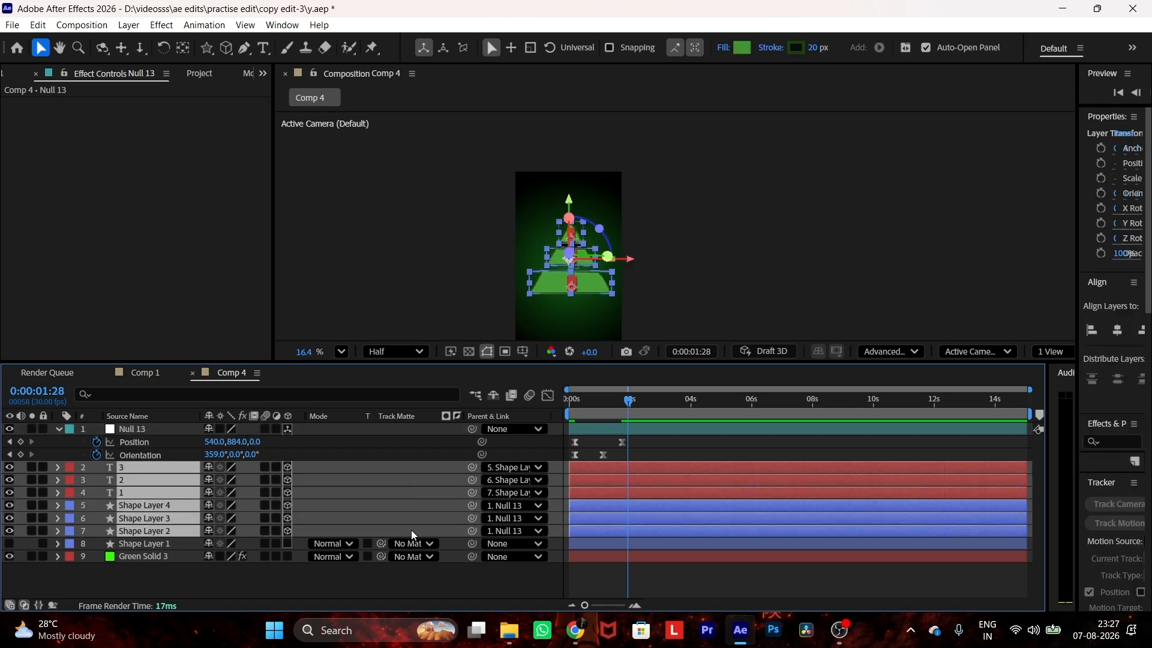
{"action": "key", "text": "ctrl+shift+d"}
Step: Add a new 3D null object and parent the three split pyramid shape layers to it
{"action": "right_click", "coordinate": [320, 469]}
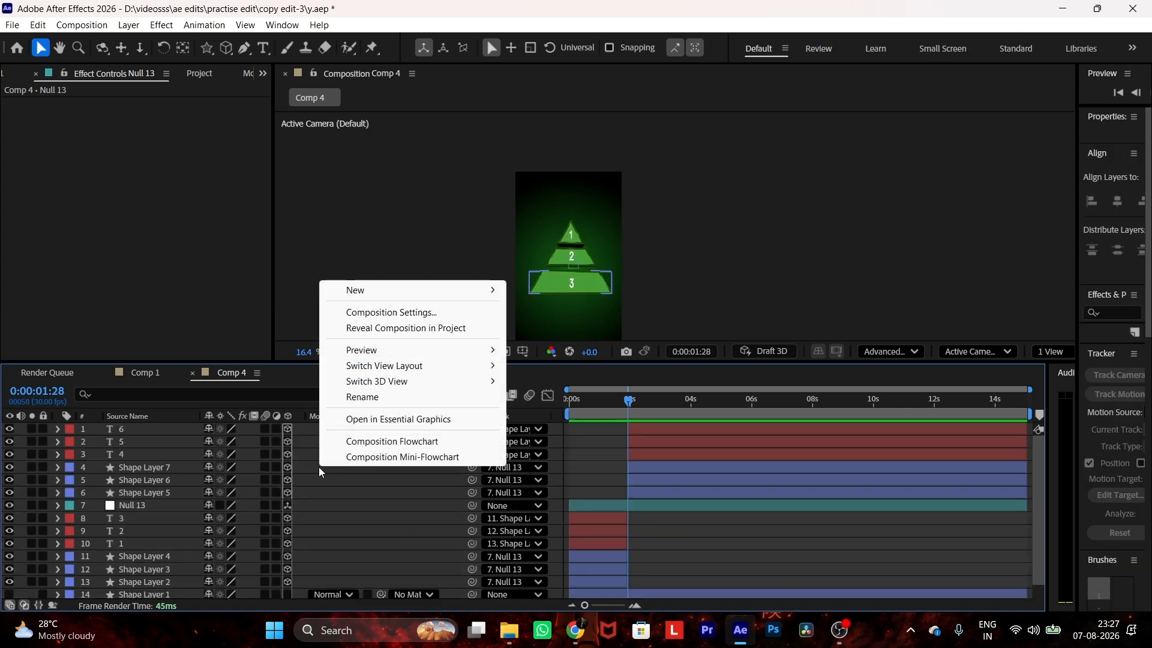
{"action": "mouse_move", "coordinate": [368, 290]}
{"action": "left_click", "coordinate": [544, 375]}
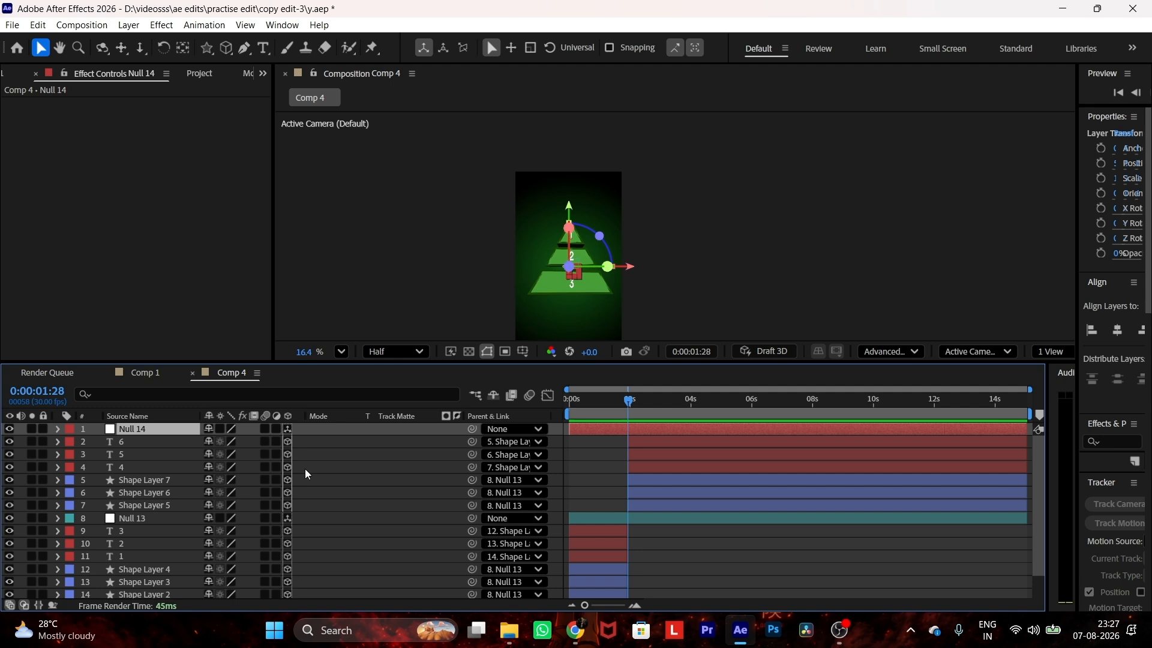
{"action": "left_click_drag", "start_coordinate": [305, 478], "coordinate": [299, 503]}
{"action": "left_click_drag", "start_coordinate": [473, 481], "coordinate": [183, 434]}
Step: Keyframe the new null's Position and Scale at 0:00:01:28 with 168% scale, slide Position to 121, 1193 by 0:00:03:11, and apply Easy Ease
{"action": "key", "text": "p"}
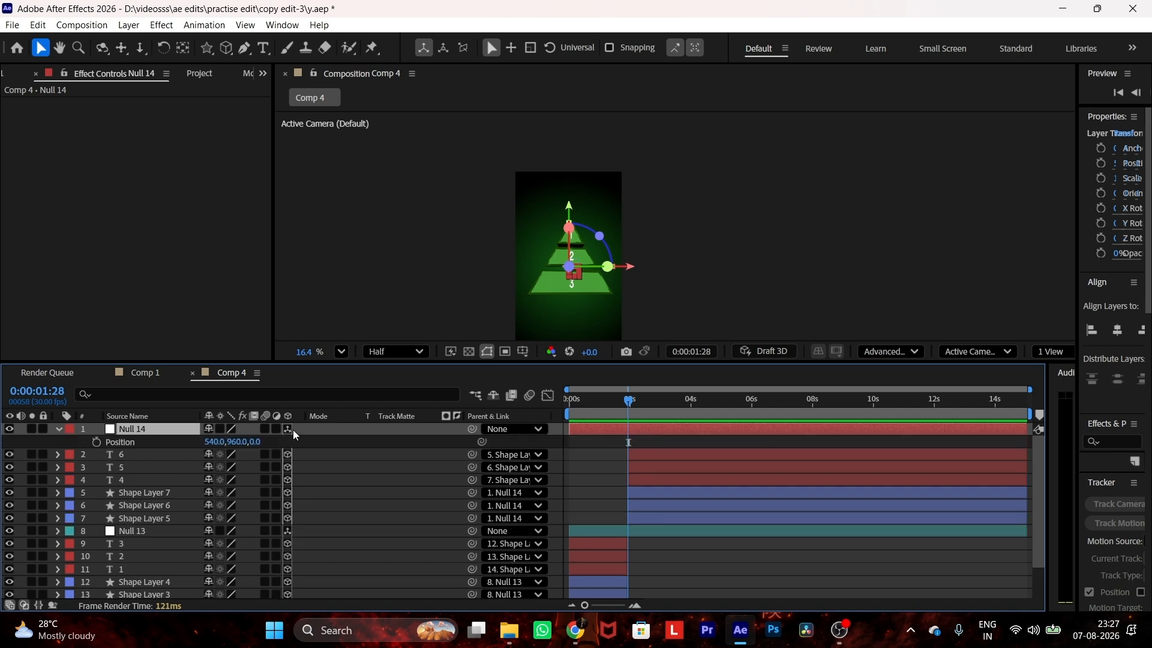
{"action": "left_click", "coordinate": [97, 442]}
{"action": "key", "text": "s"}
{"action": "left_click", "coordinate": [97, 442]}
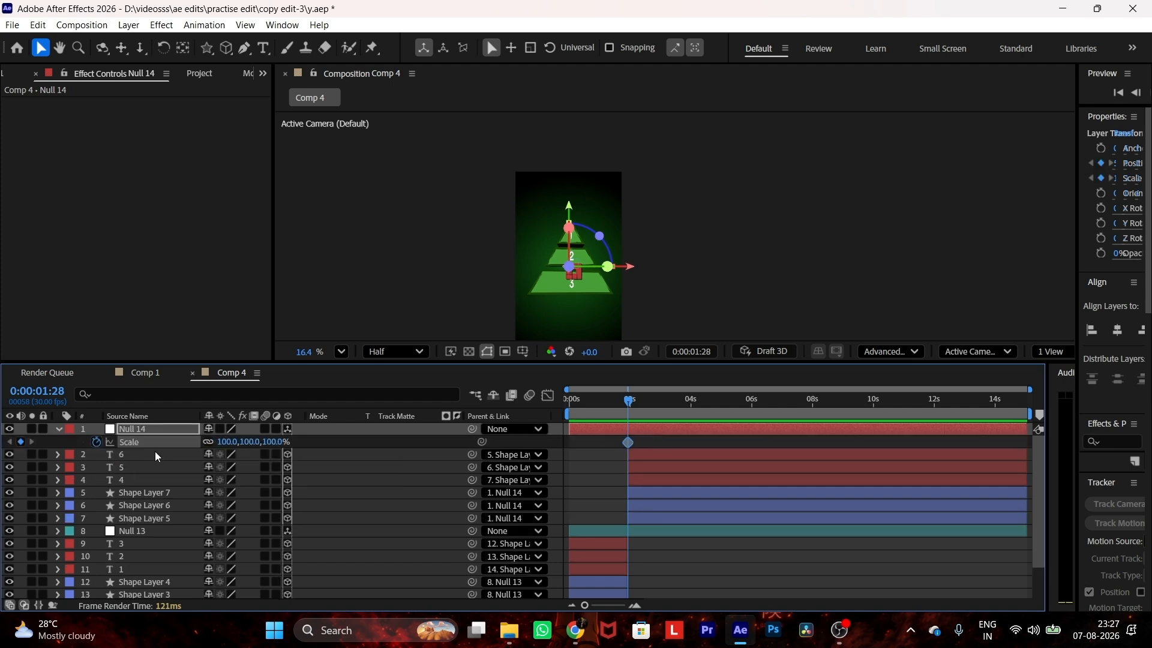
{"action": "key", "text": "shift+p"}
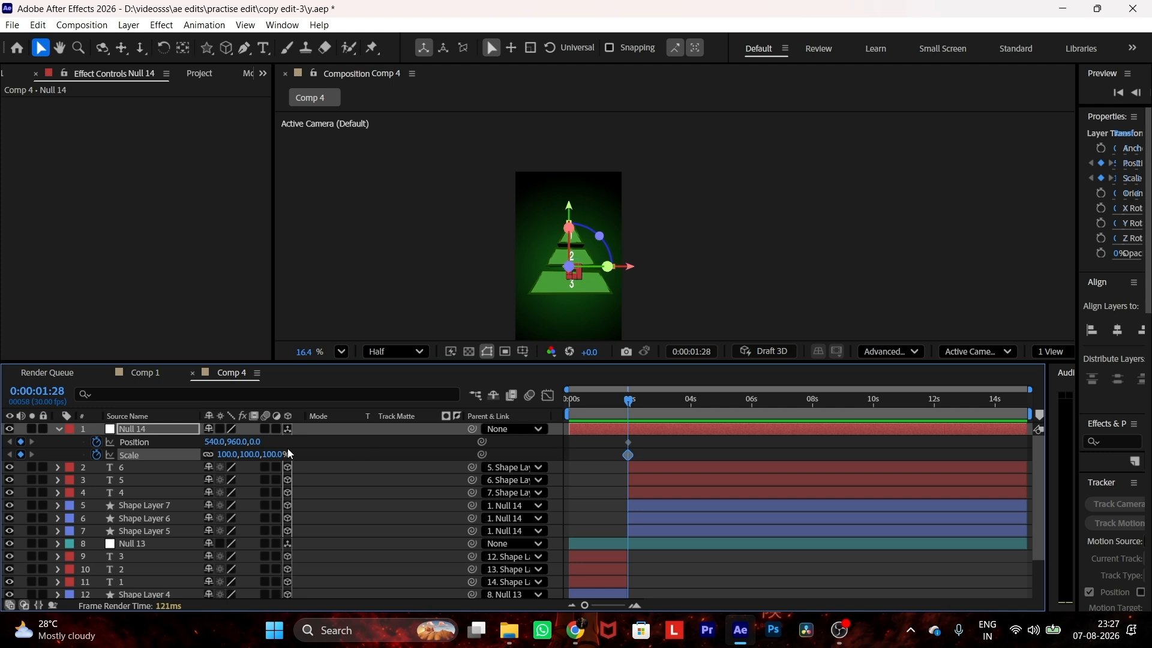
{"action": "left_click_drag", "start_coordinate": [278, 456], "coordinate": [301, 463]}
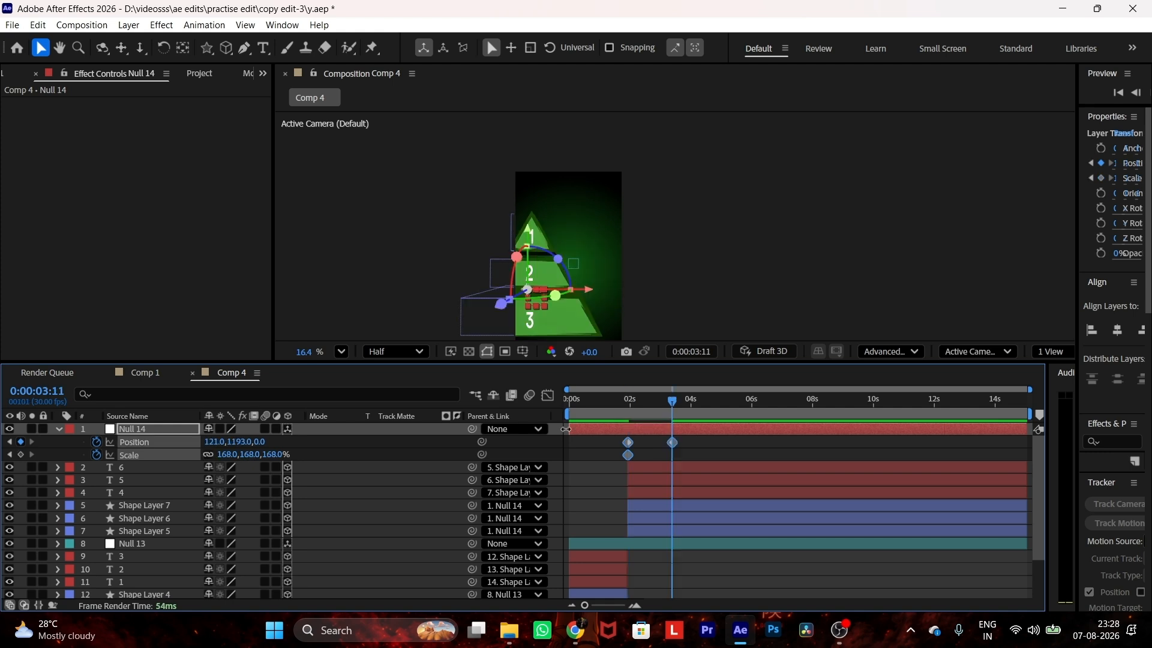
{"action": "key", "text": "F9"}
Step: Reshape the null's Position speed graph so the slide peaks right at its start and slows gradually
{"action": "left_click", "coordinate": [552, 394]}
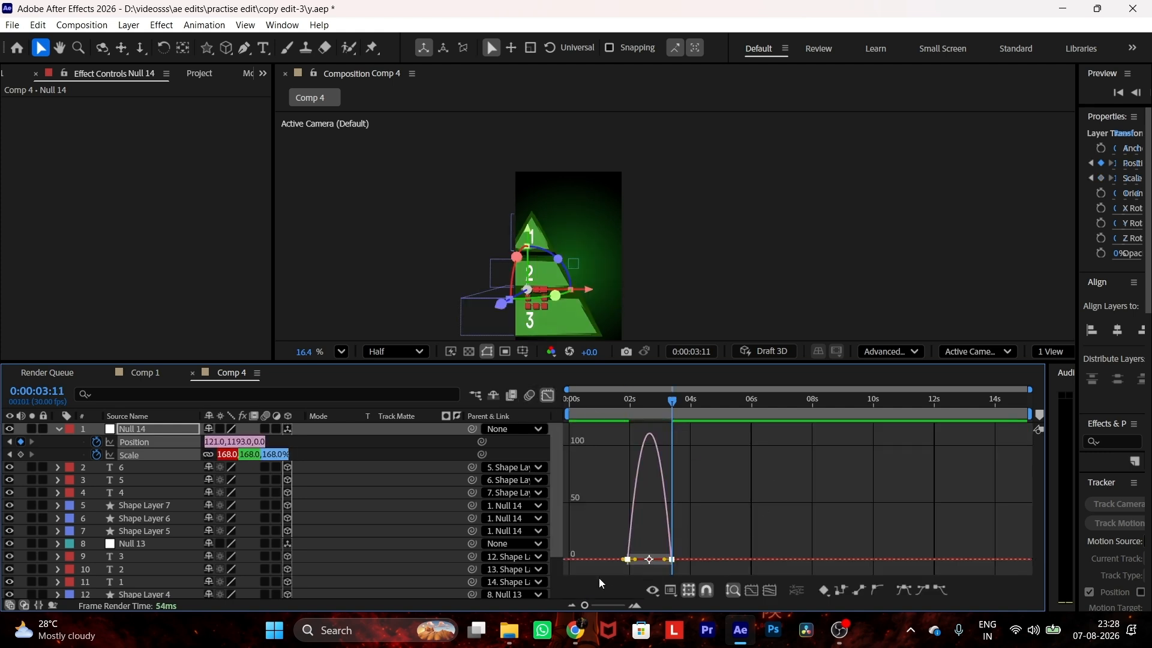
{"action": "key", "text": "space"}
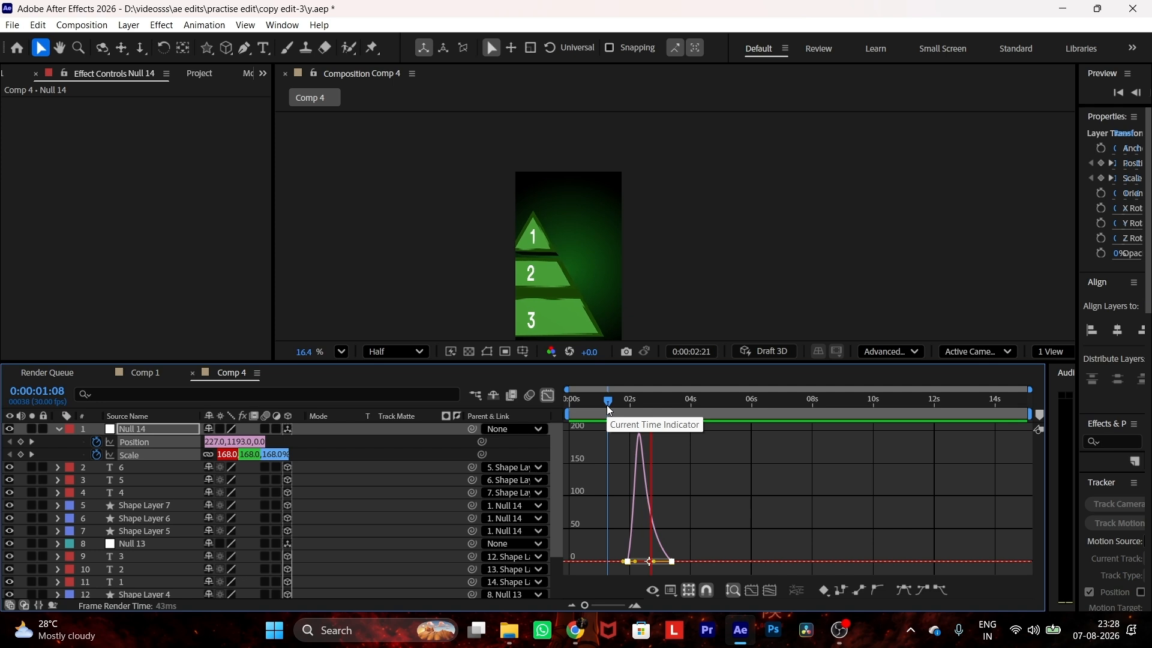
{"action": "key", "text": "space"}
{"action": "left_click_drag", "start_coordinate": [636, 562], "coordinate": [640, 516]}
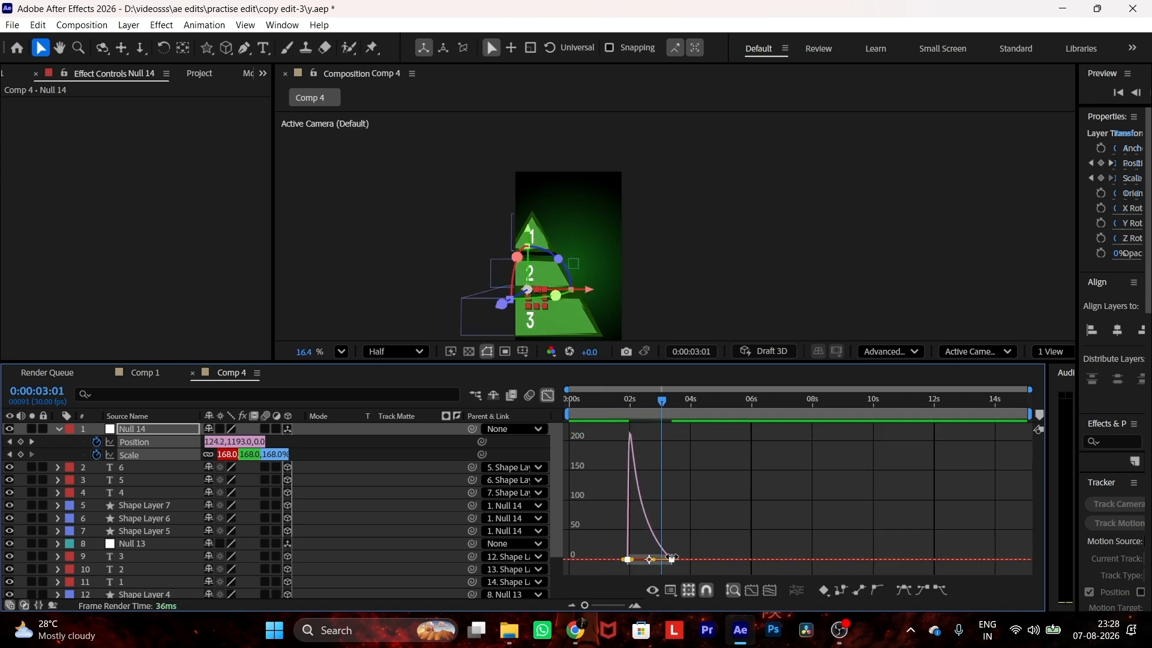
Step: Move the null's ending Position keyframe to about four seconds, preview the slide outside the graph view, and save the project
{"action": "left_click_drag", "start_coordinate": [672, 558], "coordinate": [689, 557]}
{"action": "key", "text": "space"}
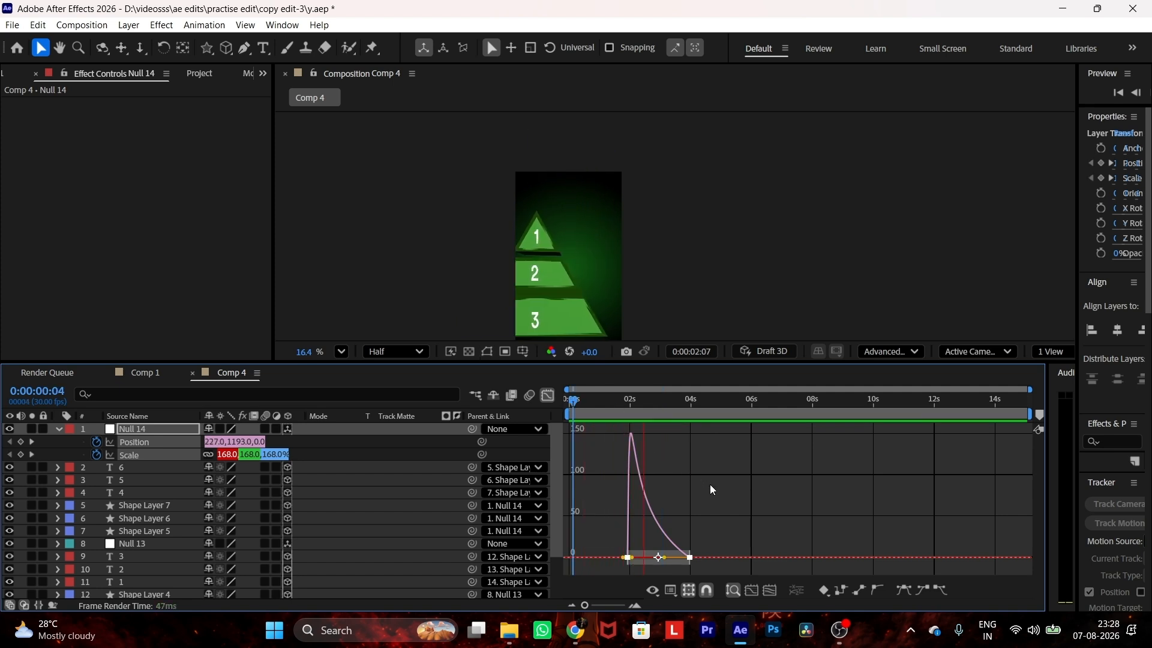
{"action": "key", "text": "space"}
{"action": "left_click", "coordinate": [549, 396]}
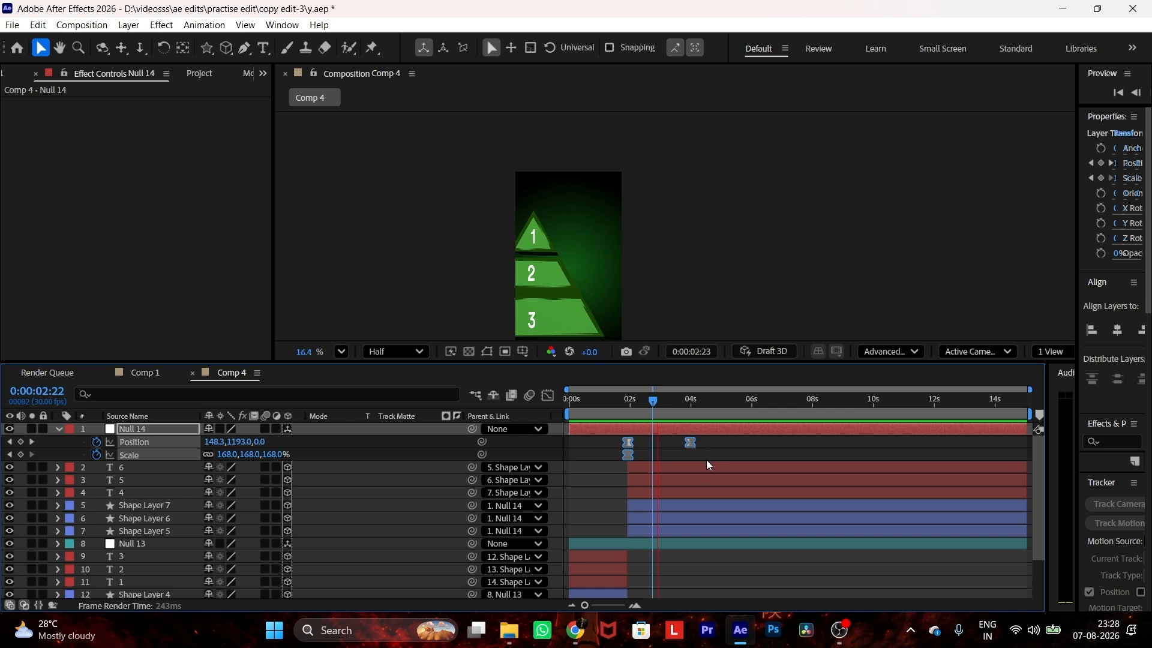
{"action": "key", "text": "k"}
{"action": "key", "text": "ctrl+s"}
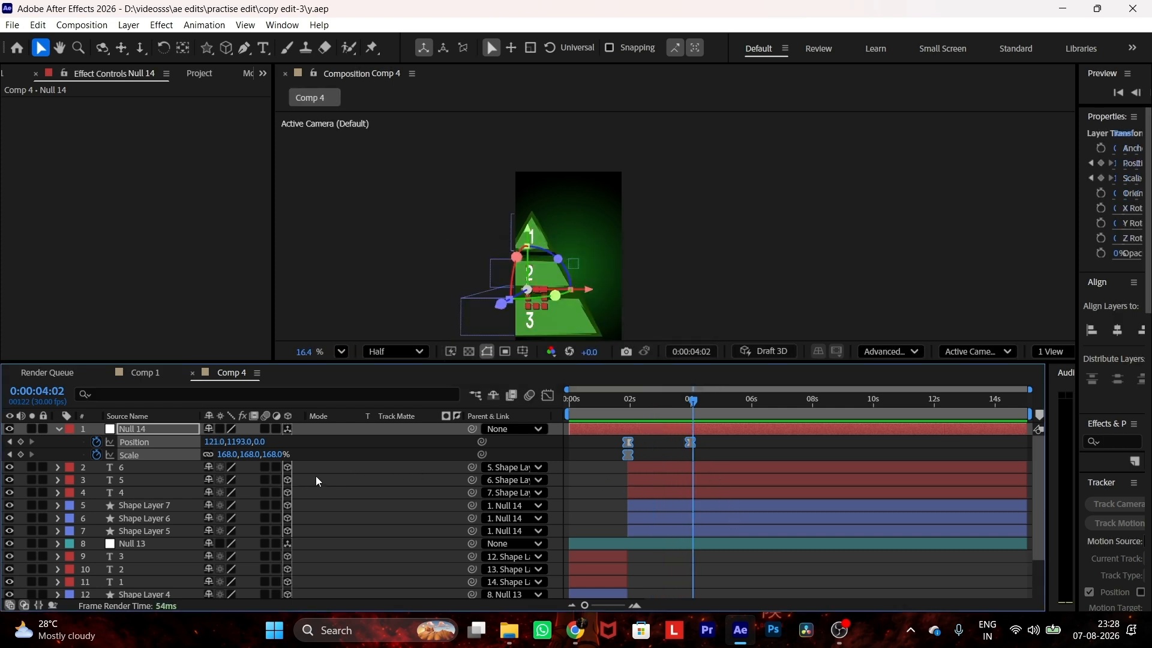
Step: Split the current number and shape layers at 0:00:04:02 and move the new segments to the top of the layer stack
{"action": "left_click_drag", "start_coordinate": [313, 465], "coordinate": [306, 528]}
{"action": "key", "text": "ctrl+c"}
{"action": "key", "text": "ctrl+v"}
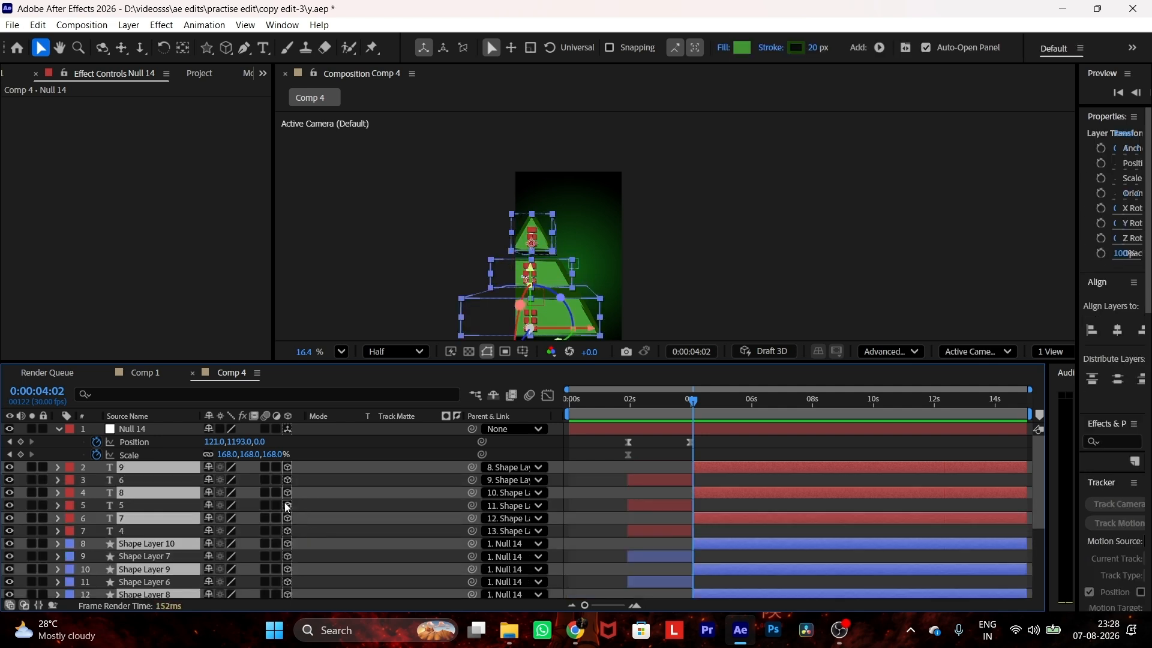
{"action": "left_click_drag", "start_coordinate": [185, 471], "coordinate": [187, 430]}
Step: Add another null object and parent the shape layers that start at 0:00:04:02 to it
{"action": "right_click", "coordinate": [334, 259]}
{"action": "mouse_move", "coordinate": [372, 267]}
{"action": "left_click", "coordinate": [552, 352]}
{"action": "left_click_drag", "start_coordinate": [430, 477], "coordinate": [168, 430]}
Step: Set Position and Scale keyframes on the newest null at 0:00:04:02, placing it at 1283, 676 with 100% scale
{"action": "left_click", "coordinate": [665, 428]}
{"action": "key", "text": "p"}
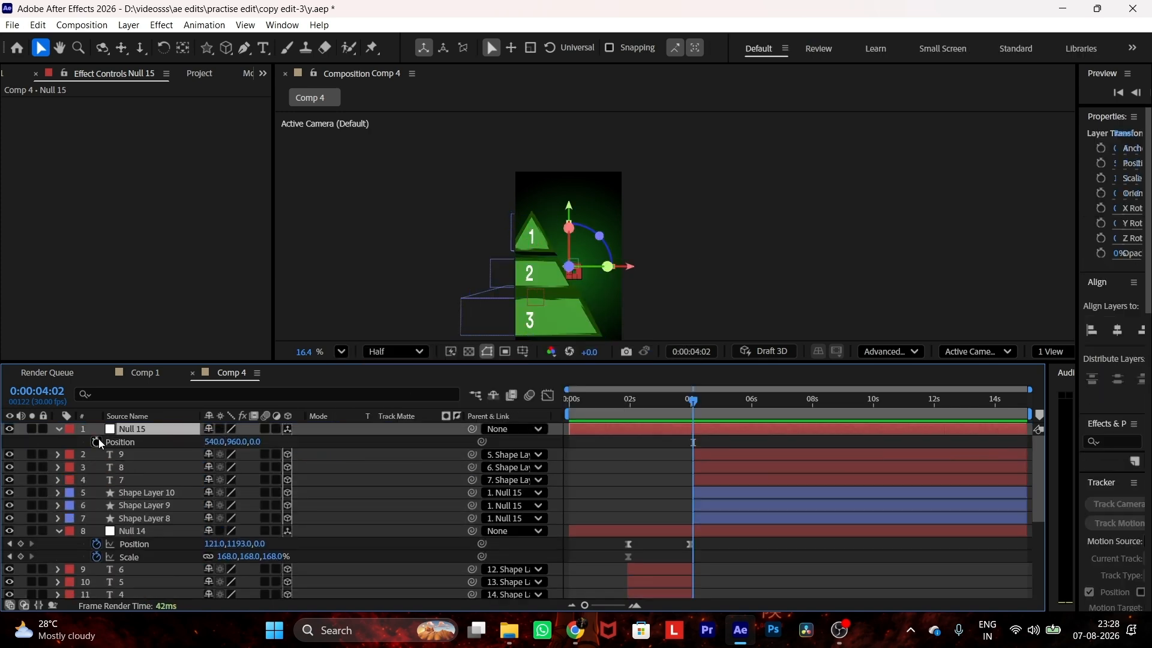
{"action": "left_click", "coordinate": [97, 442]}
{"action": "key", "text": "s"}
{"action": "left_click", "coordinate": [97, 443]}
{"action": "key", "text": "u"}
{"action": "left_click_drag", "start_coordinate": [211, 442], "coordinate": [67, 442]}
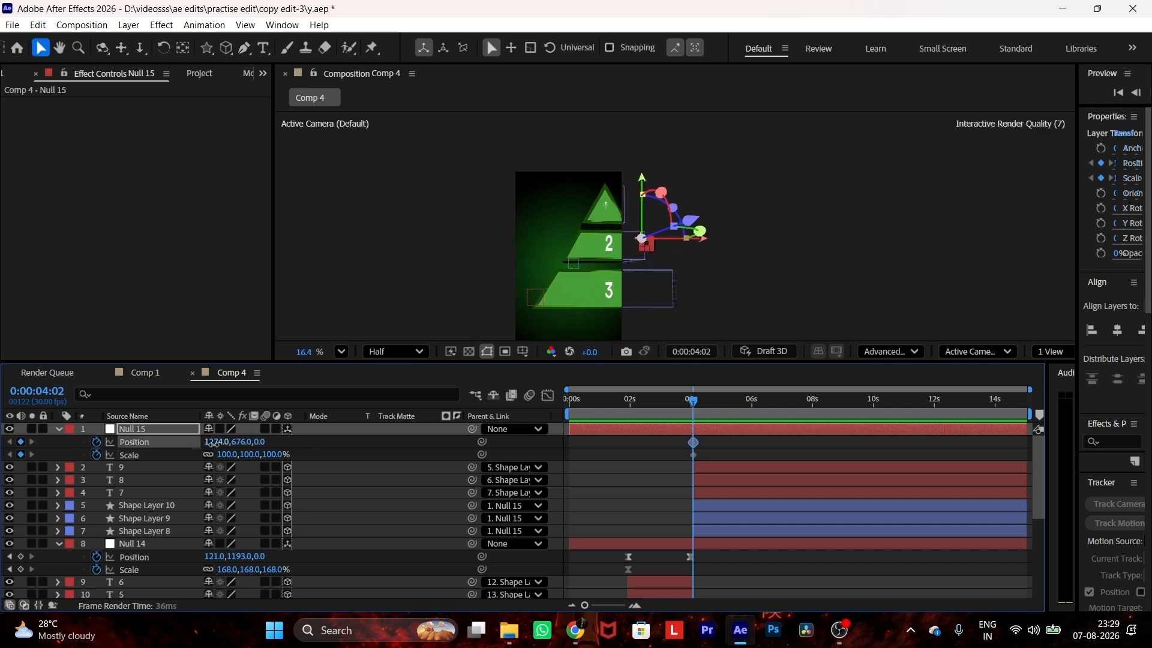
Step: Add an ending Position keyframe that slides the null to 1332, 676, and apply Easy Ease to its keyframes
{"action": "left_click_drag", "start_coordinate": [693, 400], "coordinate": [727, 399]}
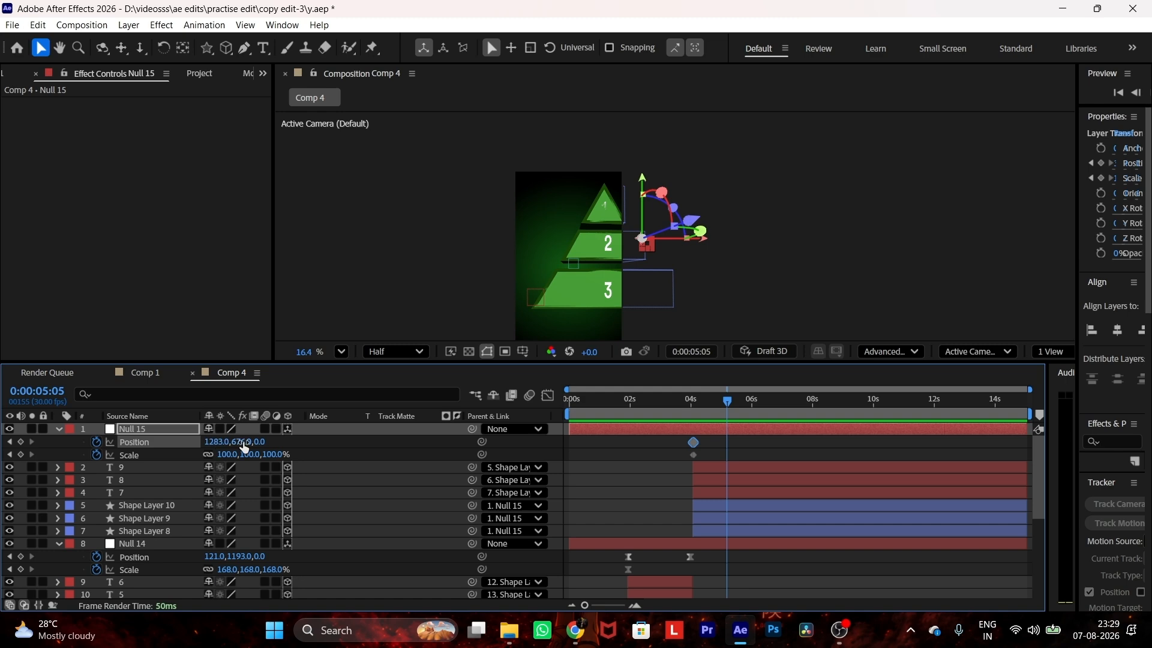
{"action": "left_click_drag", "start_coordinate": [221, 444], "coordinate": [252, 441]}
{"action": "left_click_drag", "start_coordinate": [755, 457], "coordinate": [625, 425]}
{"action": "key", "text": "F9"}
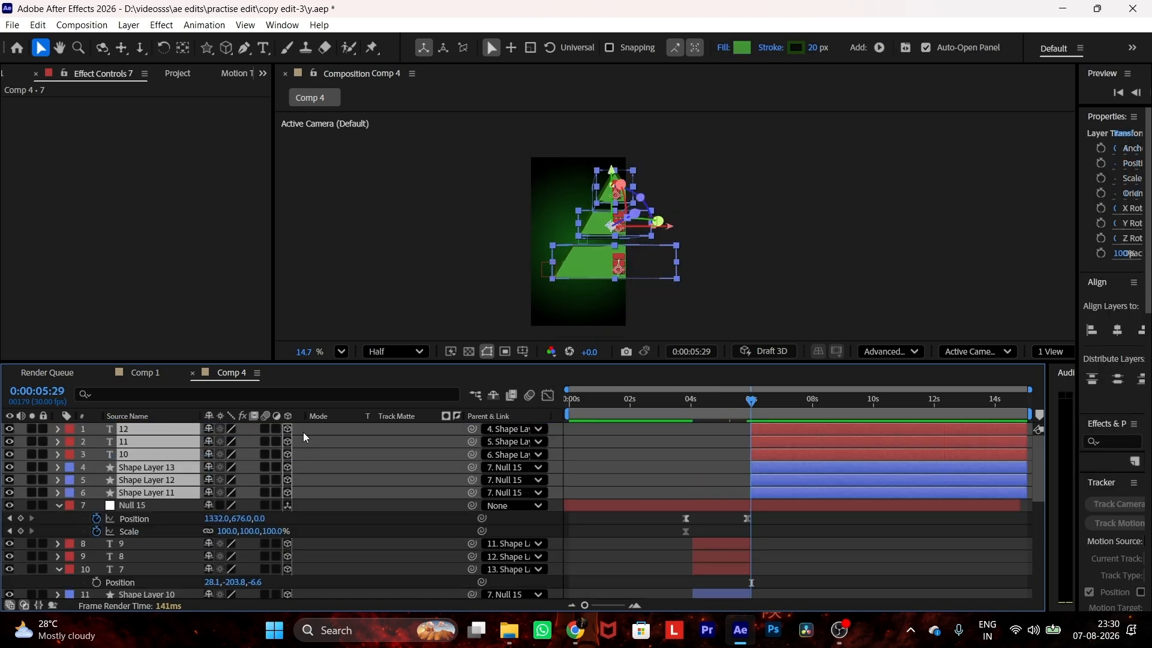
Step: Create a 3D null for the pyramid segment starting at 0:00:05:29 and parent its three shape layers to it
{"action": "right_click", "coordinate": [343, 271]}
{"action": "mouse_move", "coordinate": [420, 278]}
{"action": "left_click", "coordinate": [574, 363]}
{"action": "left_click", "coordinate": [288, 429]}
{"action": "left_click_drag", "start_coordinate": [354, 481], "coordinate": [342, 507]}
{"action": "left_click_drag", "start_coordinate": [472, 480], "coordinate": [150, 430]}
Step: Set a starting Position keyframe on the newest null at 0:00:05:29, placing it at -201, 579
{"action": "key", "text": "p"}
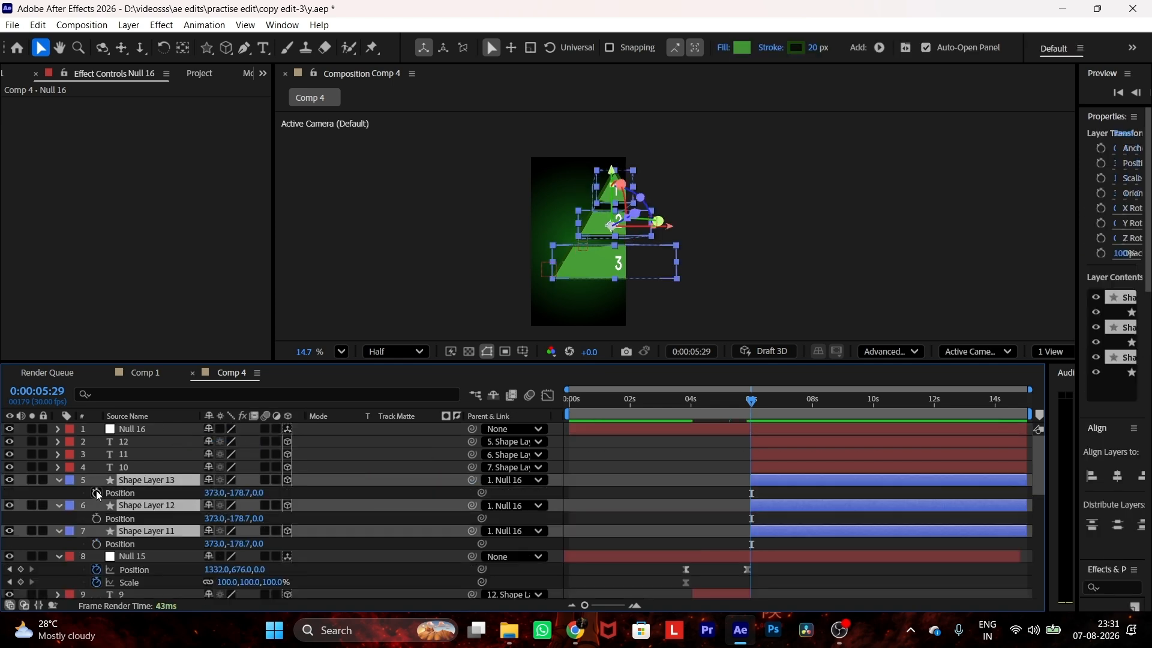
{"action": "left_click", "coordinate": [133, 429]}
{"action": "key", "text": "p"}
{"action": "left_click", "coordinate": [96, 442]}
{"action": "left_click_drag", "start_coordinate": [232, 442], "coordinate": [159, 443]}
{"action": "mouse_move", "coordinate": [524, 216]}
{"action": "left_mouse_down"}
{"action": "mouse_move", "coordinate": [504, 214]}
{"action": "mouse_move", "coordinate": [513, 208]}
{"action": "left_mouse_up"}
Step: Slide the null further left with a Position keyframe at about 8.7 seconds and apply Easy Ease to both keyframes
{"action": "left_click_drag", "start_coordinate": [751, 401], "coordinate": [833, 401]}
{"action": "left_click_drag", "start_coordinate": [218, 442], "coordinate": [158, 442]}
{"action": "left_click_drag", "start_coordinate": [847, 446], "coordinate": [732, 434]}
{"action": "key", "text": "F9"}
Step: Raise the ending keyframe's influence so the null's speed graph peaks early, and preview the whole animation from the start
{"action": "left_click", "coordinate": [546, 397]}
{"action": "left_click_drag", "start_coordinate": [805, 559], "coordinate": [770, 559]}
{"action": "left_click", "coordinate": [548, 396]}
{"action": "left_click", "coordinate": [569, 400]}
{"action": "key", "text": "space"}
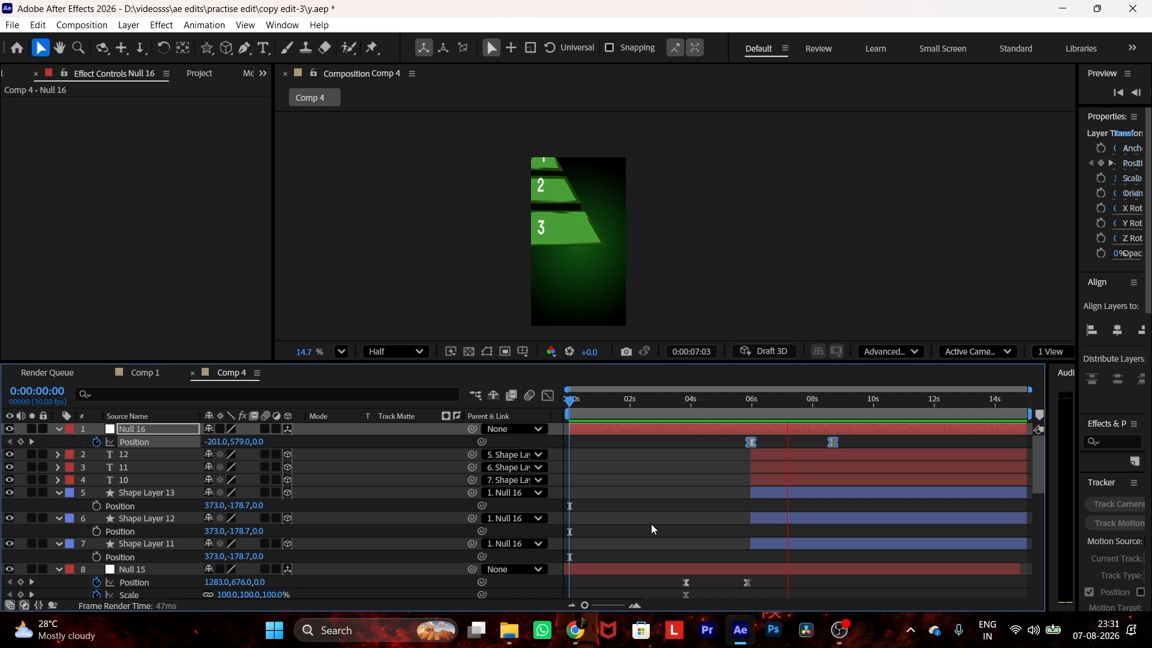
{"action": "key", "text": "space"}
Step: Shift the newest null layer about half a second earlier, preview from 0:00:04:28, and save the project
{"action": "left_click_drag", "start_coordinate": [750, 423], "coordinate": [739, 426]}
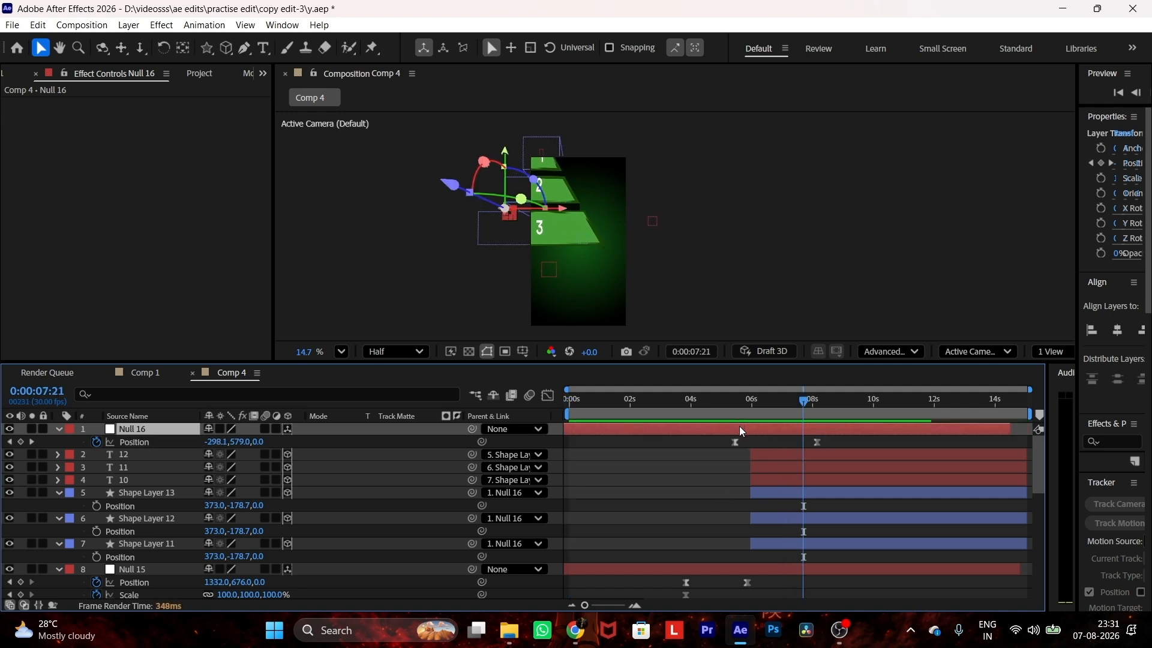
{"action": "left_click", "coordinate": [721, 414]}
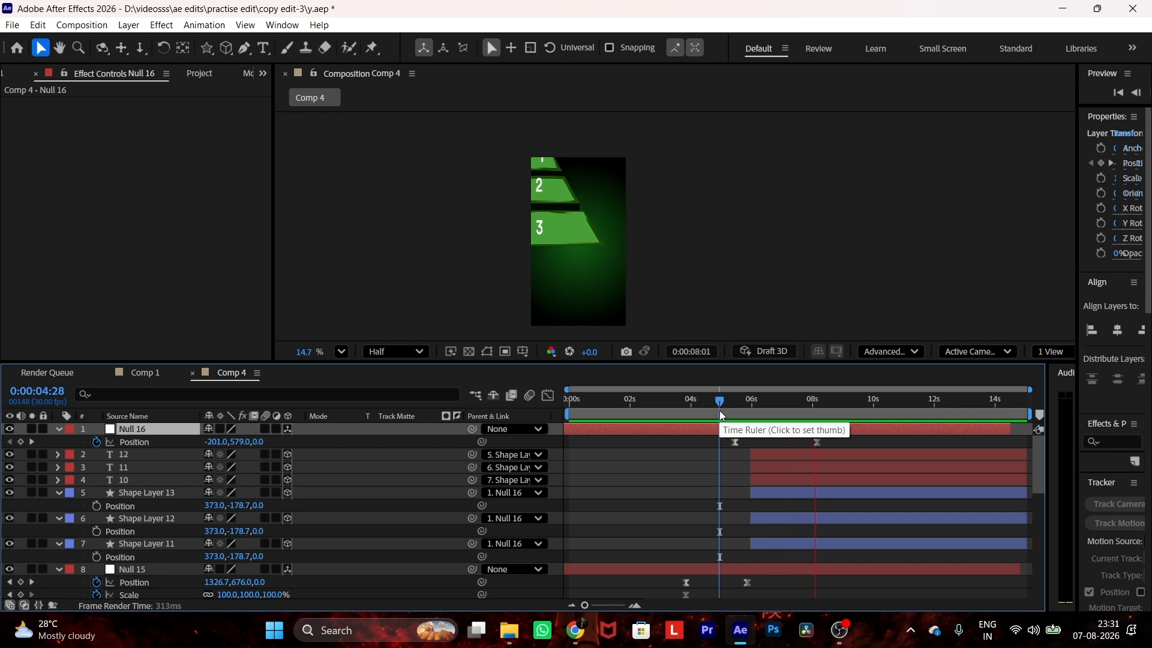
{"action": "key", "text": "ctrl+s"}
Step: Add an adjustment layer and place it at the top of the layer stack
{"action": "right_click", "coordinate": [414, 286]}
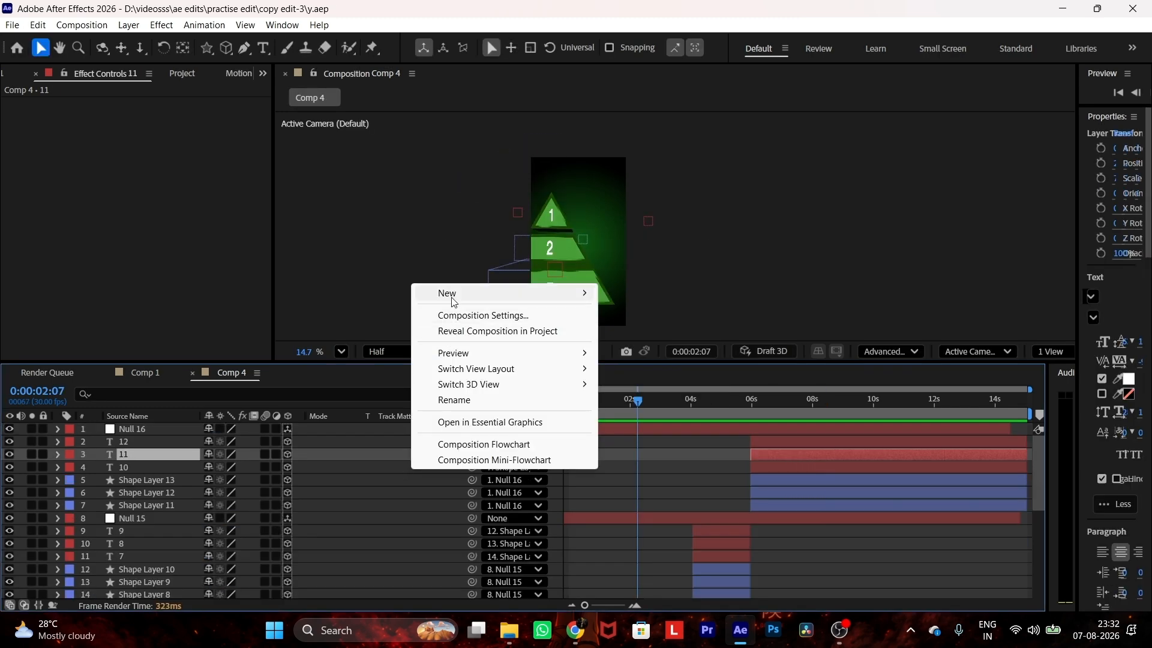
{"action": "mouse_move", "coordinate": [510, 293]}
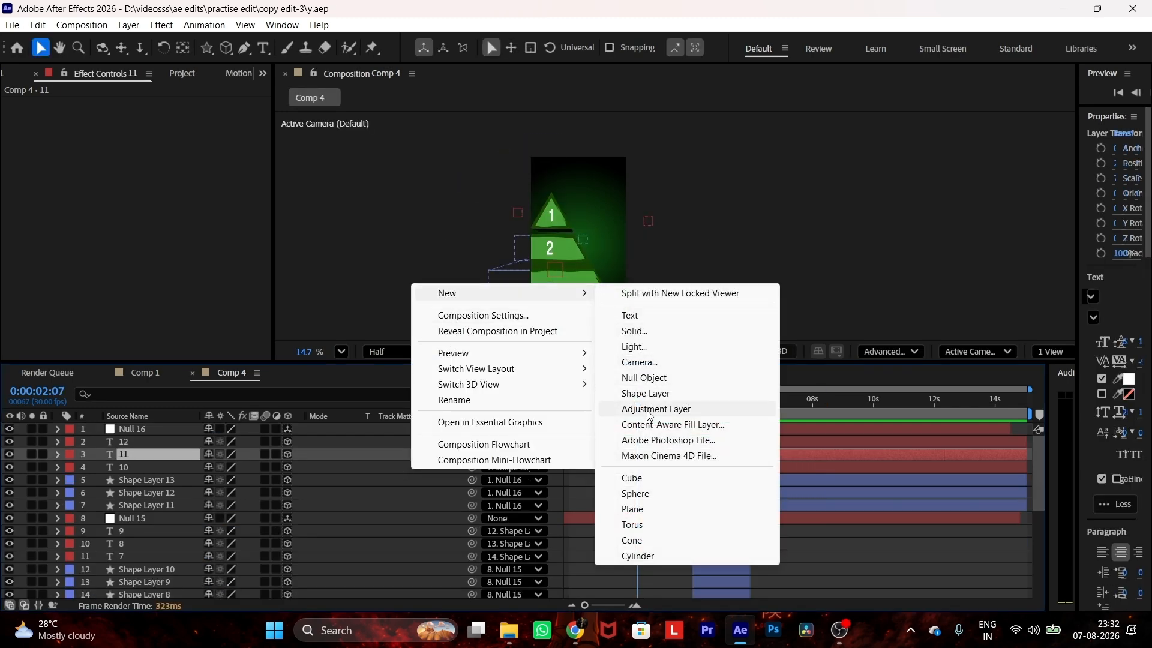
{"action": "left_click", "coordinate": [650, 411]}
{"action": "left_click_drag", "start_coordinate": [641, 451], "coordinate": [634, 423]}
{"action": "left_click_drag", "start_coordinate": [166, 457], "coordinate": [166, 425]}
Step: Apply the Glow effect to the adjustment layer and set its Glow Intensity to 0.5
{"action": "key", "text": "ctrl+space"}
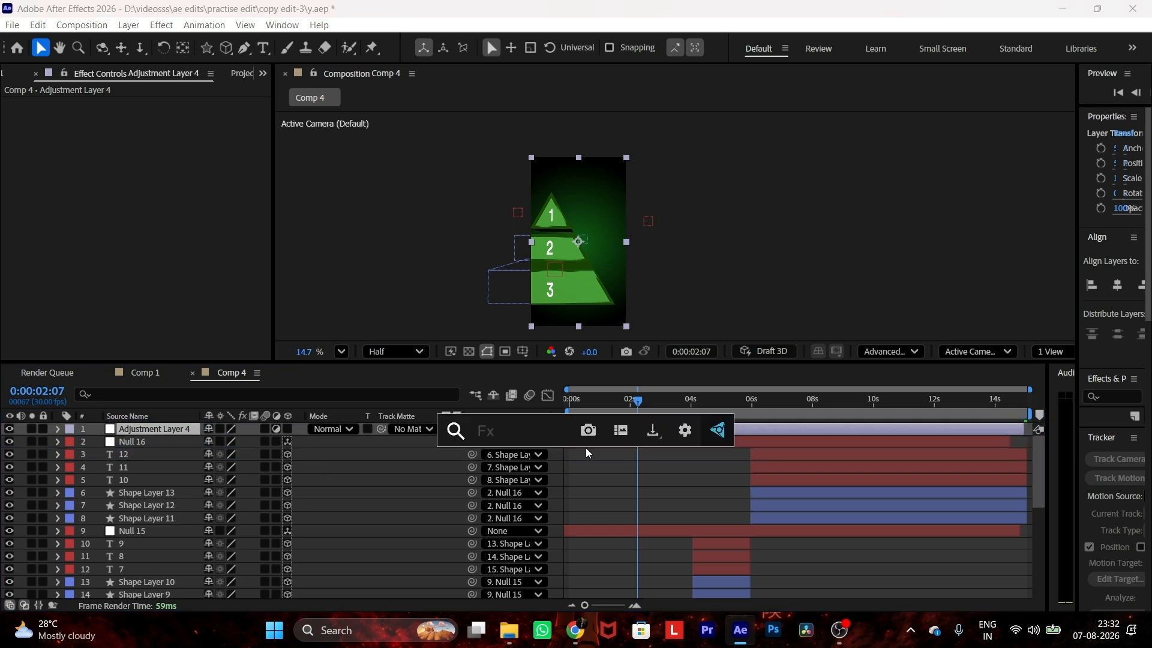
{"action": "type", "text": "glo"}
{"action": "key", "text": "Return"}
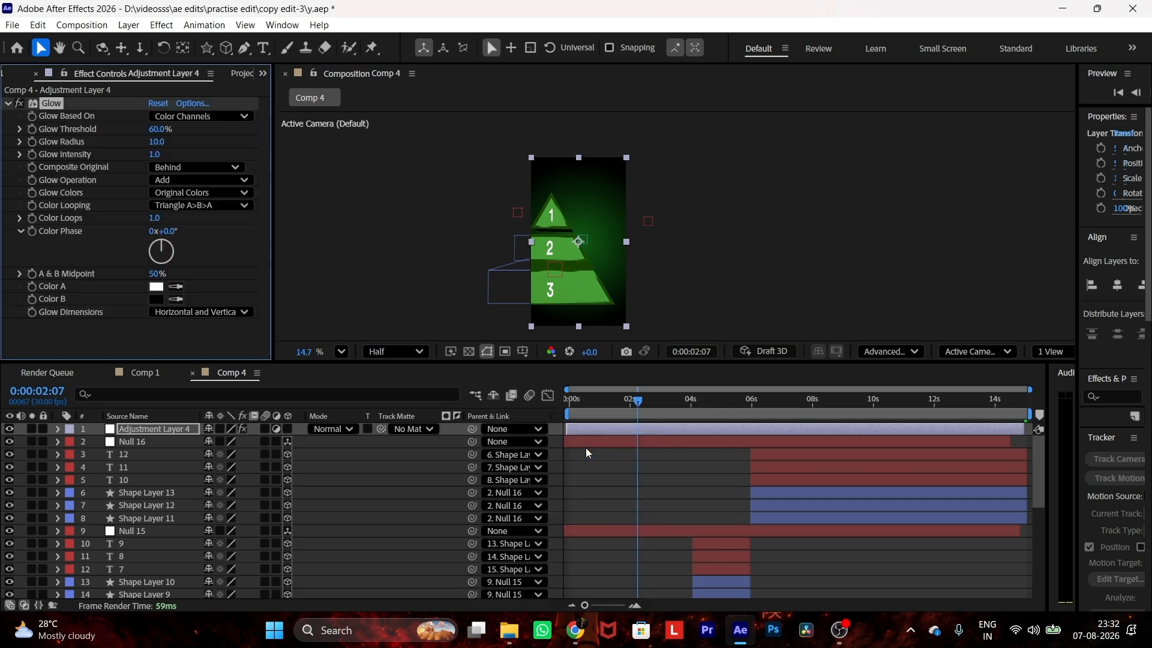
{"action": "left_click_drag", "start_coordinate": [153, 157], "coordinate": [104, 155]}
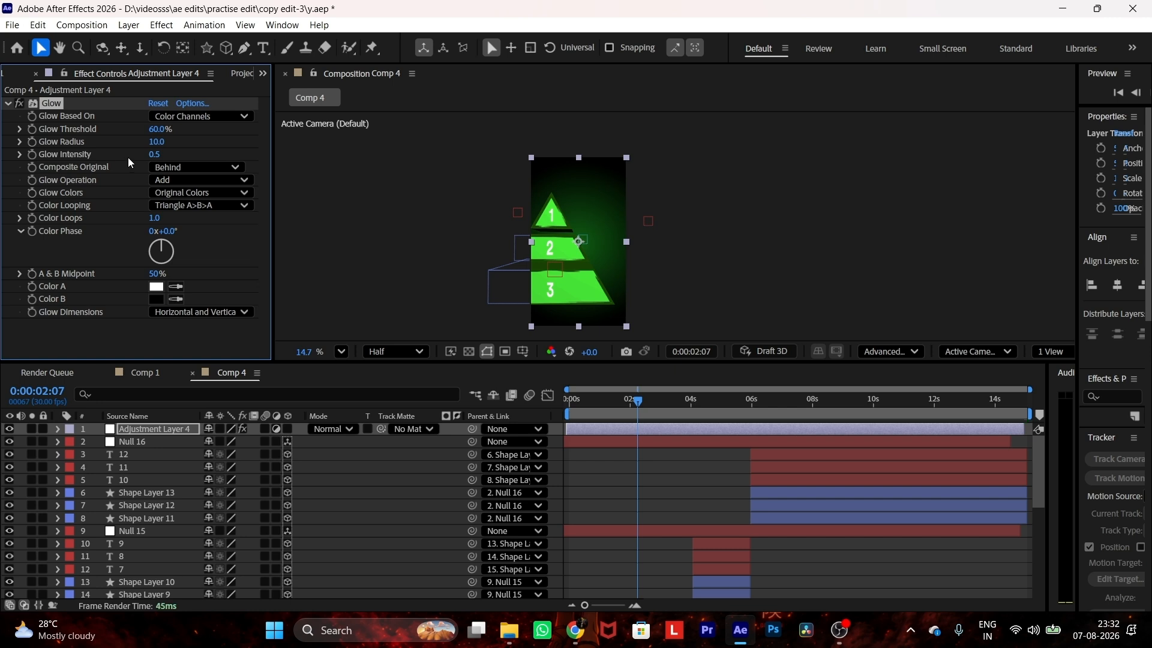
Step: Duplicate the Glow effect on the adjustment layer and add the Posterize Time effect below it
{"action": "key", "text": "ctrl+d"}
{"action": "key", "text": "ctrl+space"}
{"action": "type", "text": "pos"}
{"action": "key", "text": "Down"}
{"action": "key", "text": "Return"}
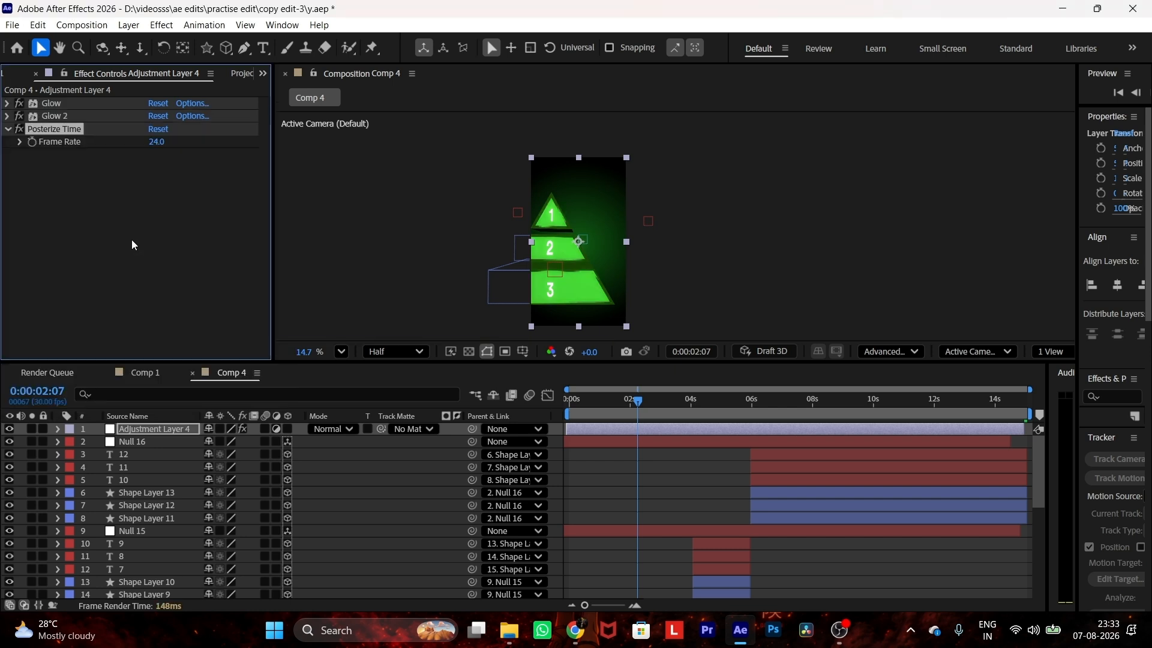
{"action": "key", "text": "Return"}
{"action": "left_click", "coordinate": [6, 131]}
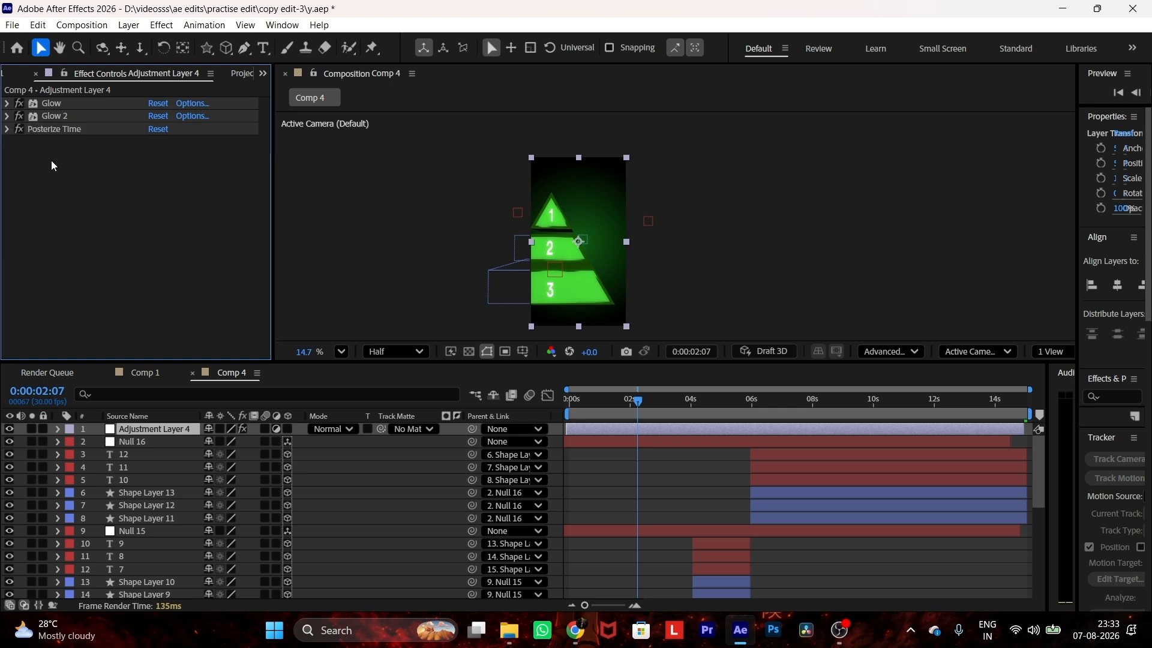
Step: Apply the Noise effect to the adjustment layer
{"action": "left_click", "coordinate": [149, 427]}
{"action": "key", "text": "ctrl+space"}
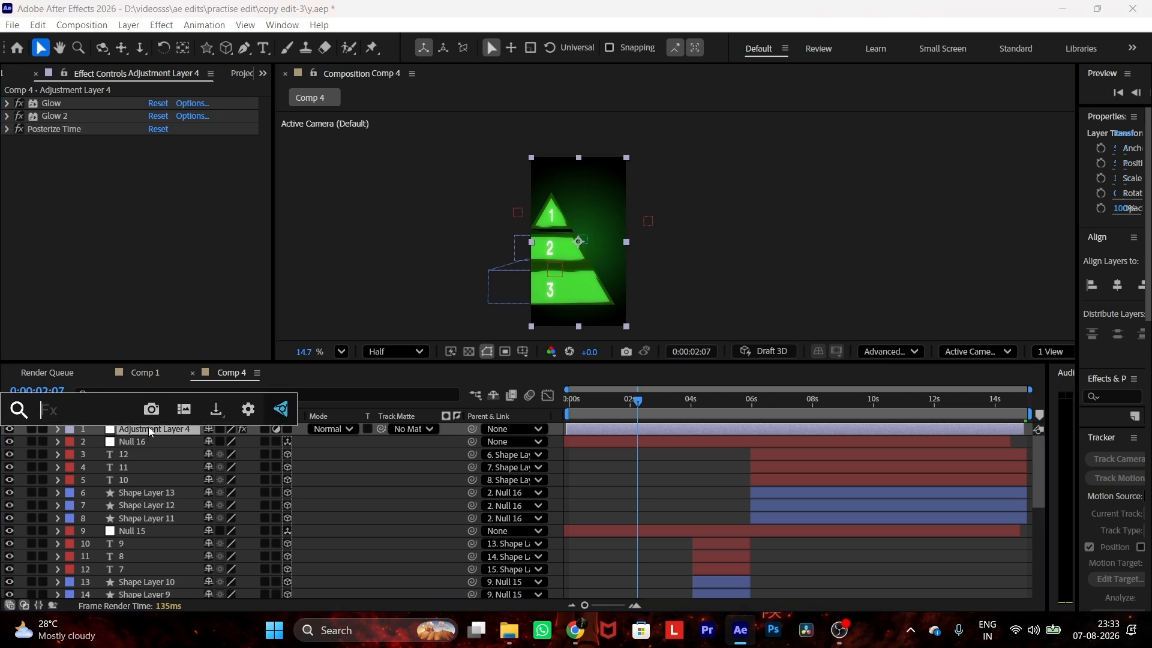
{"action": "type", "text": "noise"}
{"action": "key", "text": "Return"}
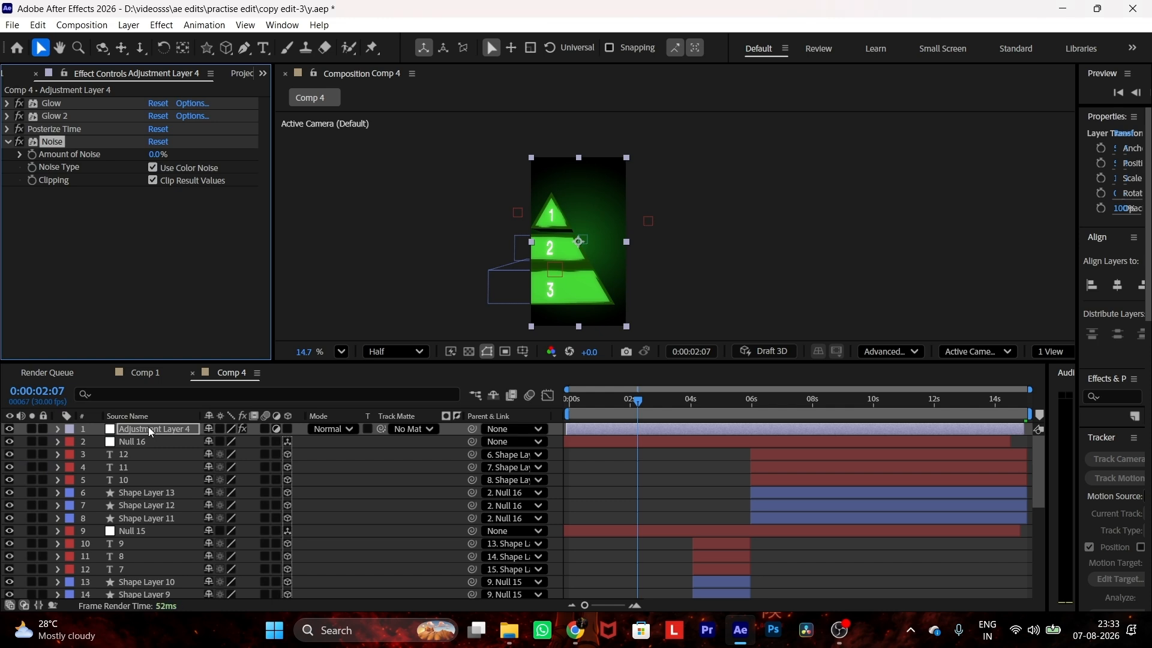
Step: Fine-tune the Noise effect's Amount of Noise to about 5%
{"action": "left_click_drag", "start_coordinate": [157, 156], "coordinate": [159, 166]}
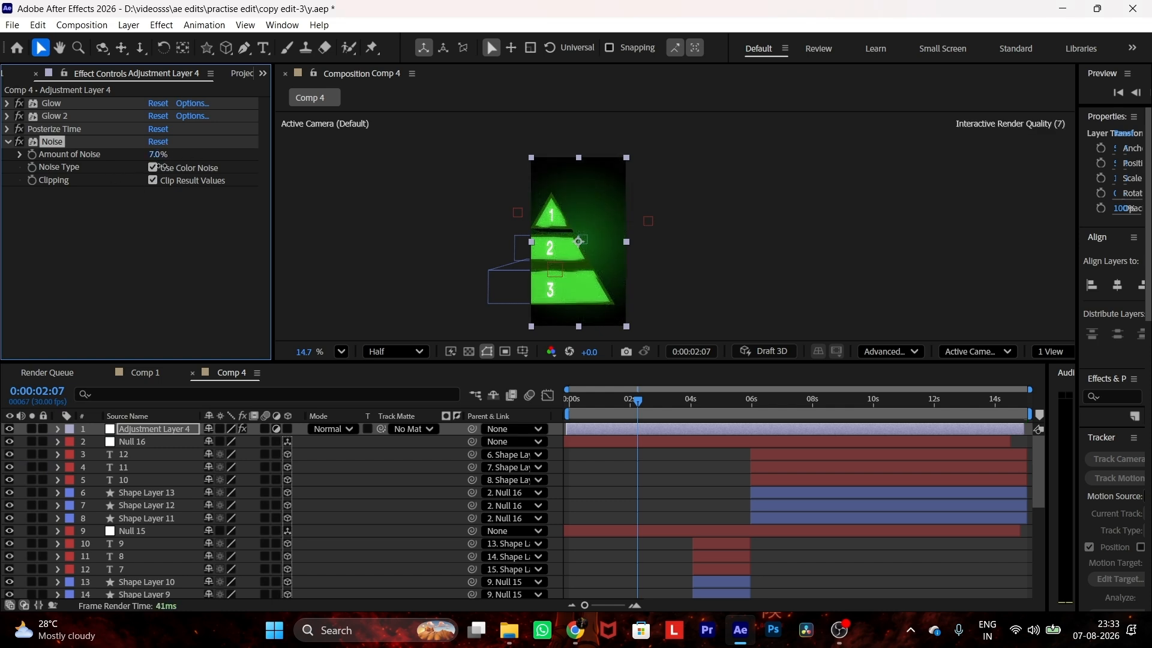
{"action": "left_click_drag", "start_coordinate": [160, 163], "coordinate": [154, 159]}
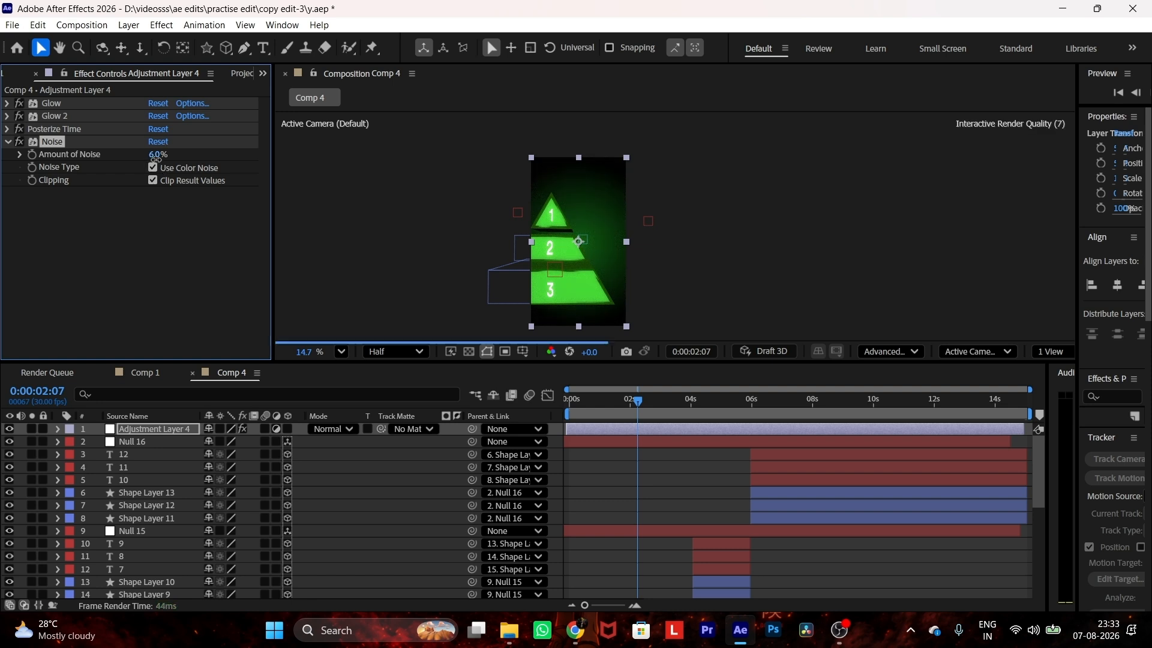
{"action": "left_click", "coordinate": [156, 154]}
{"action": "type", "text": "7"}
{"action": "key", "text": "Return"}
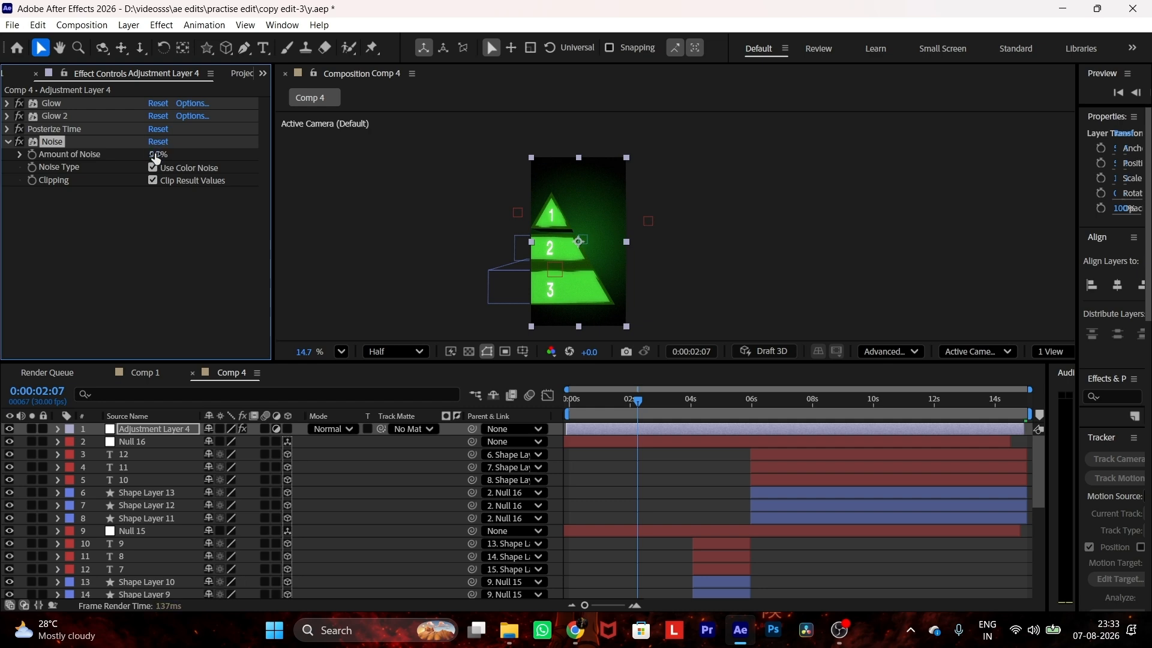